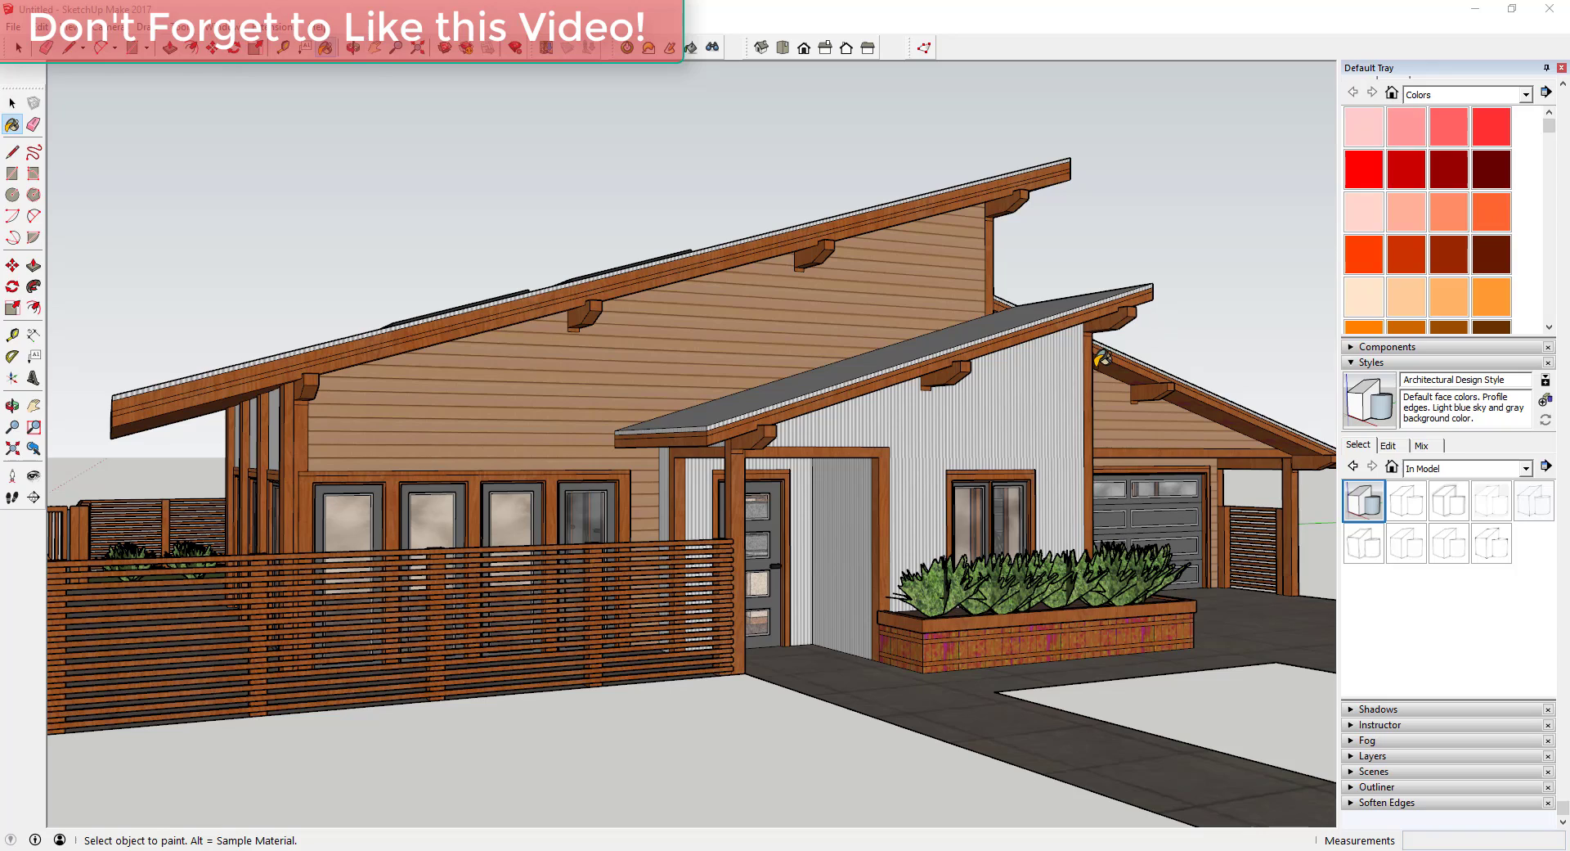
# Step: Switch back to the Select tool and collapse the Materials panel in the Default Tray
pyautogui.press('space')
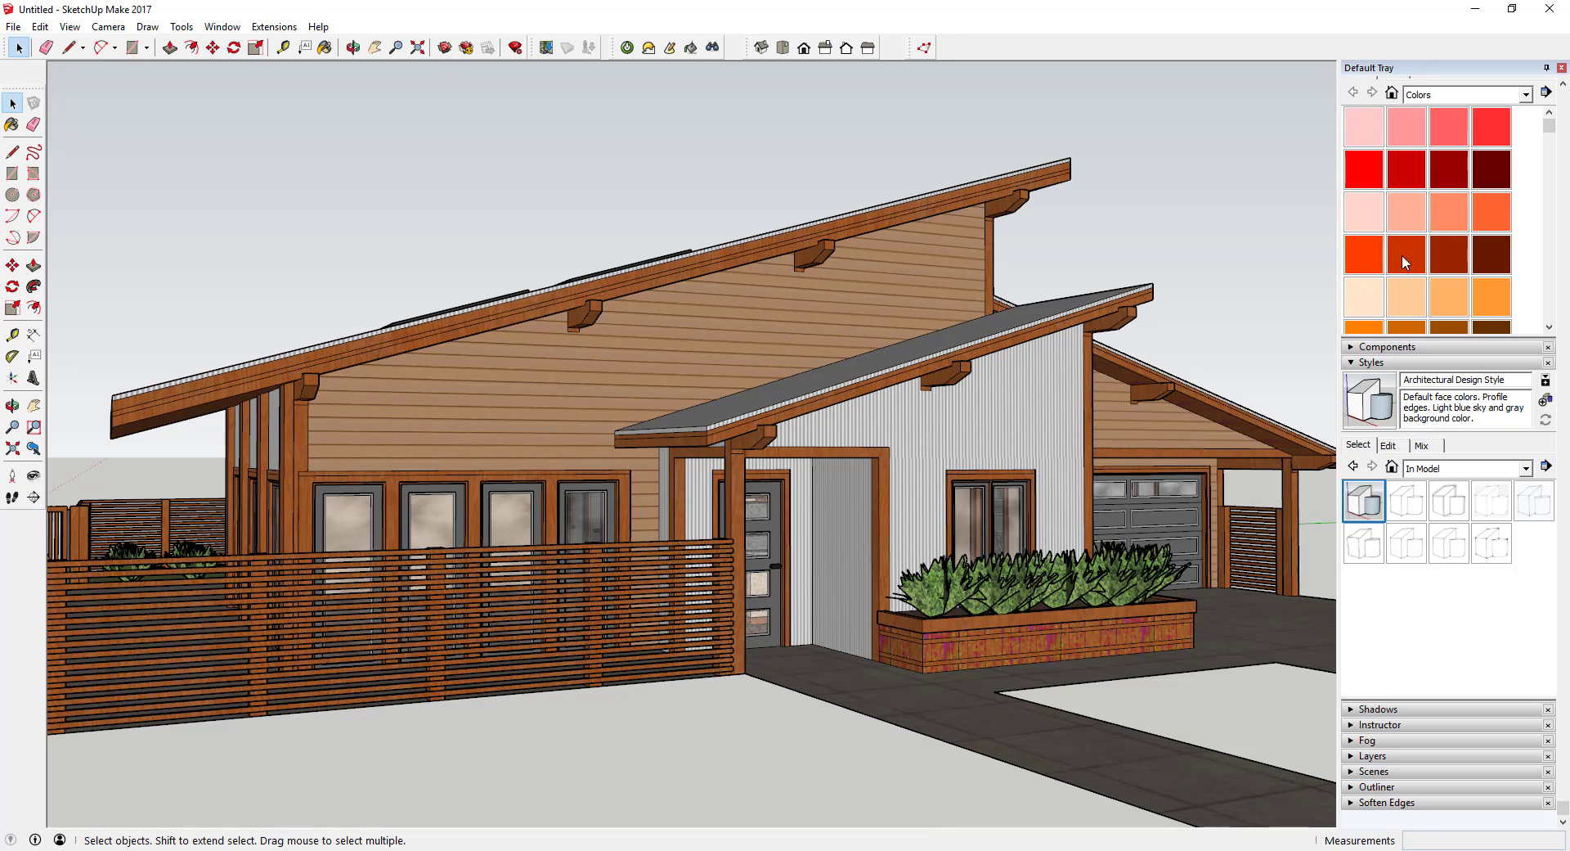
pyautogui.scroll(3, 1362, 86)
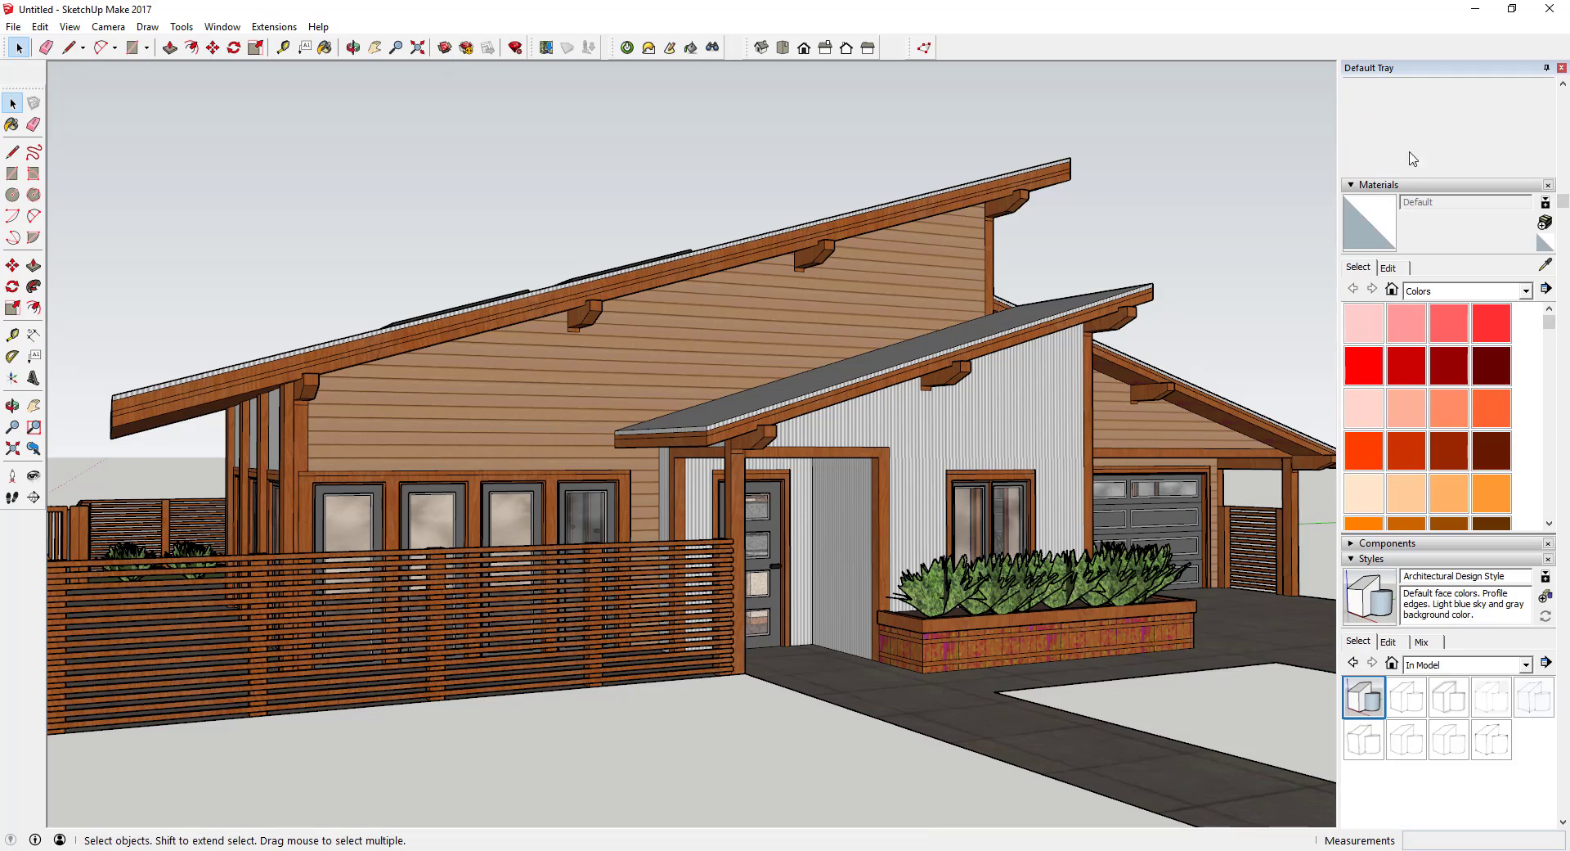
pyautogui.click(1351, 190)
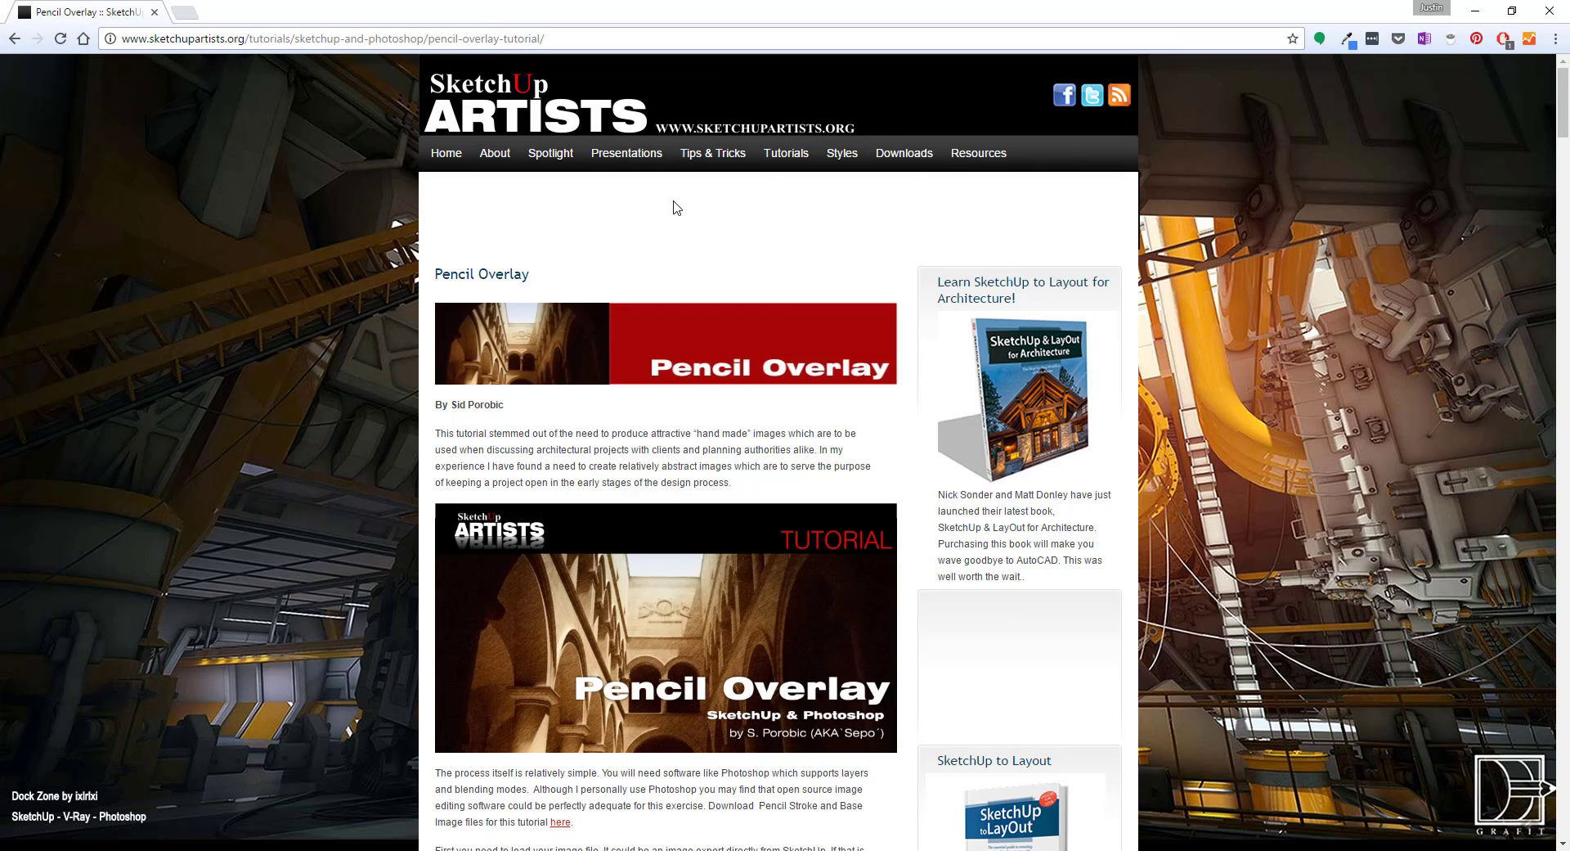
# Step: Scroll through the sketchupartists.org Pencil Overlay tutorial, then minimise Chrome
pyautogui.moveTo(626, 155)
pyautogui.scroll(-5, 731, 420)
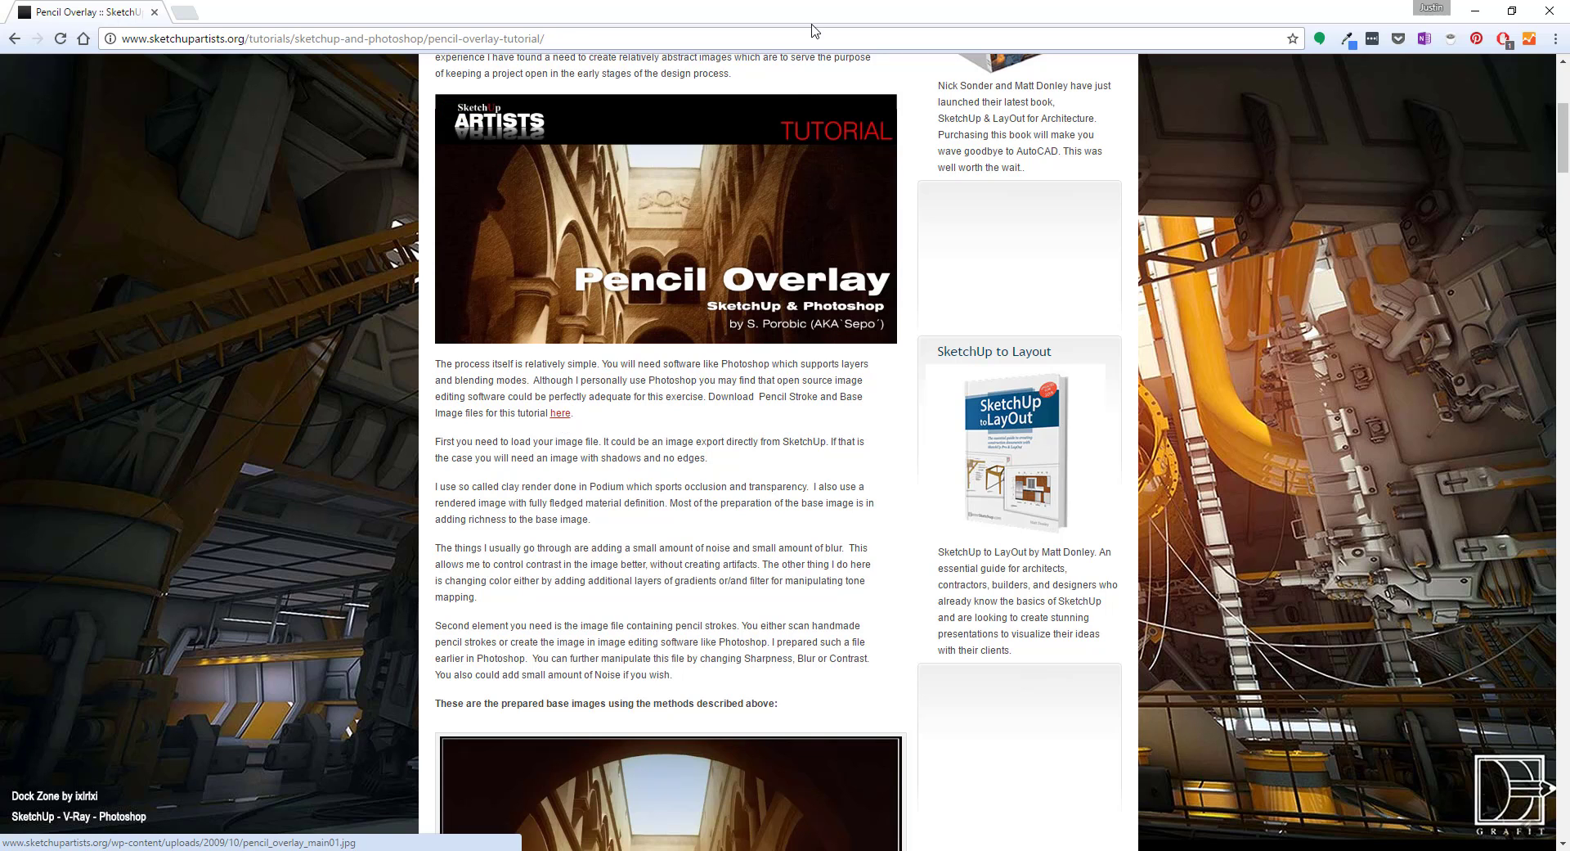
pyautogui.click(1475, 11)
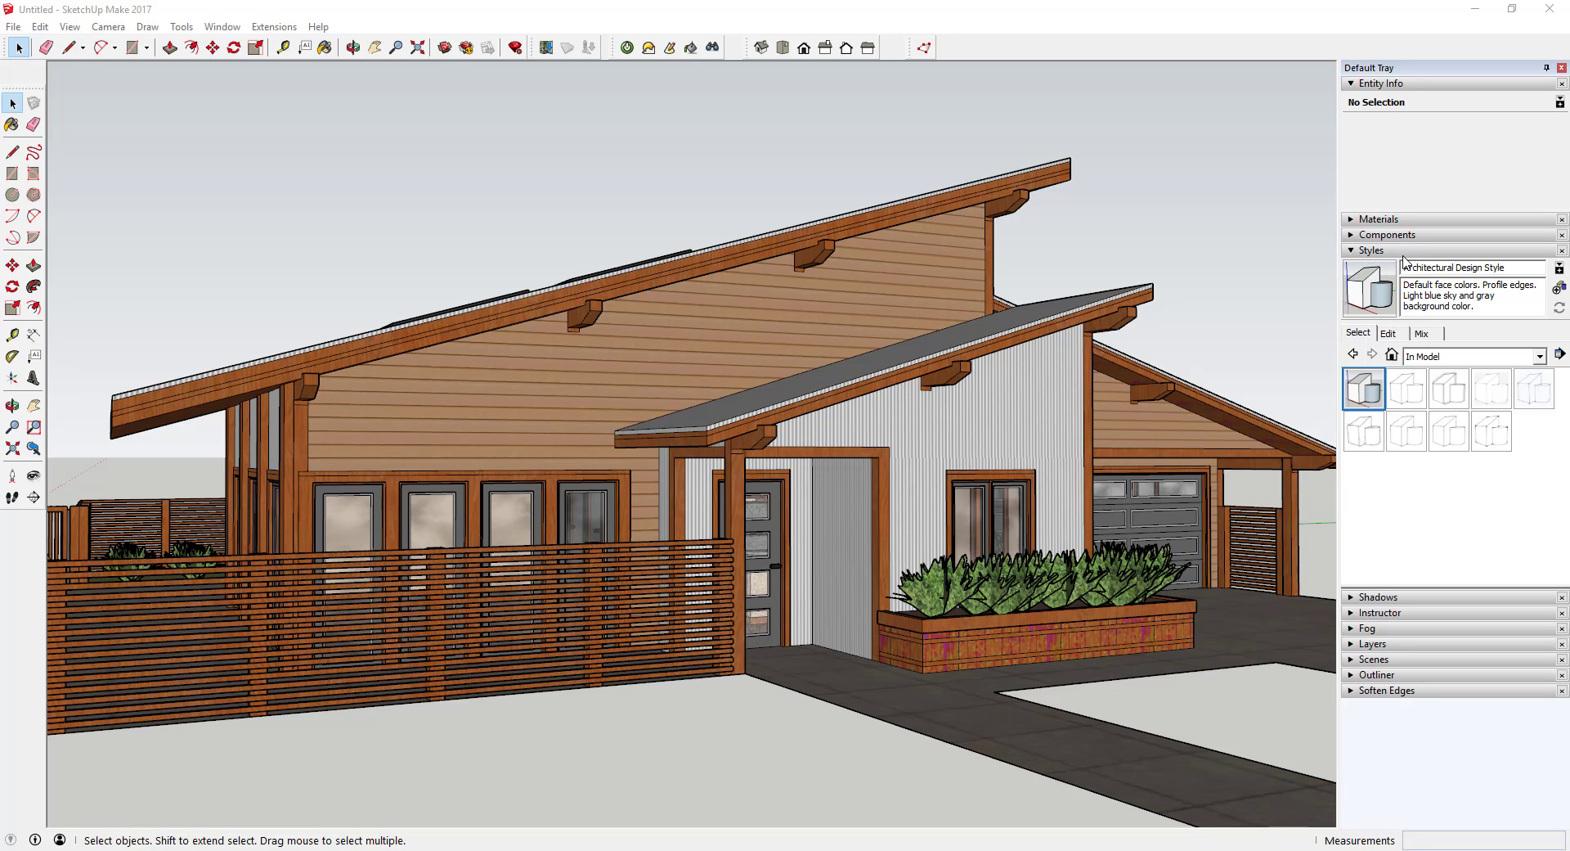
# Step: Collapse Entity Info, check the Window > Default Tray menu, and open the Styles collection list
pyautogui.click(1357, 84)
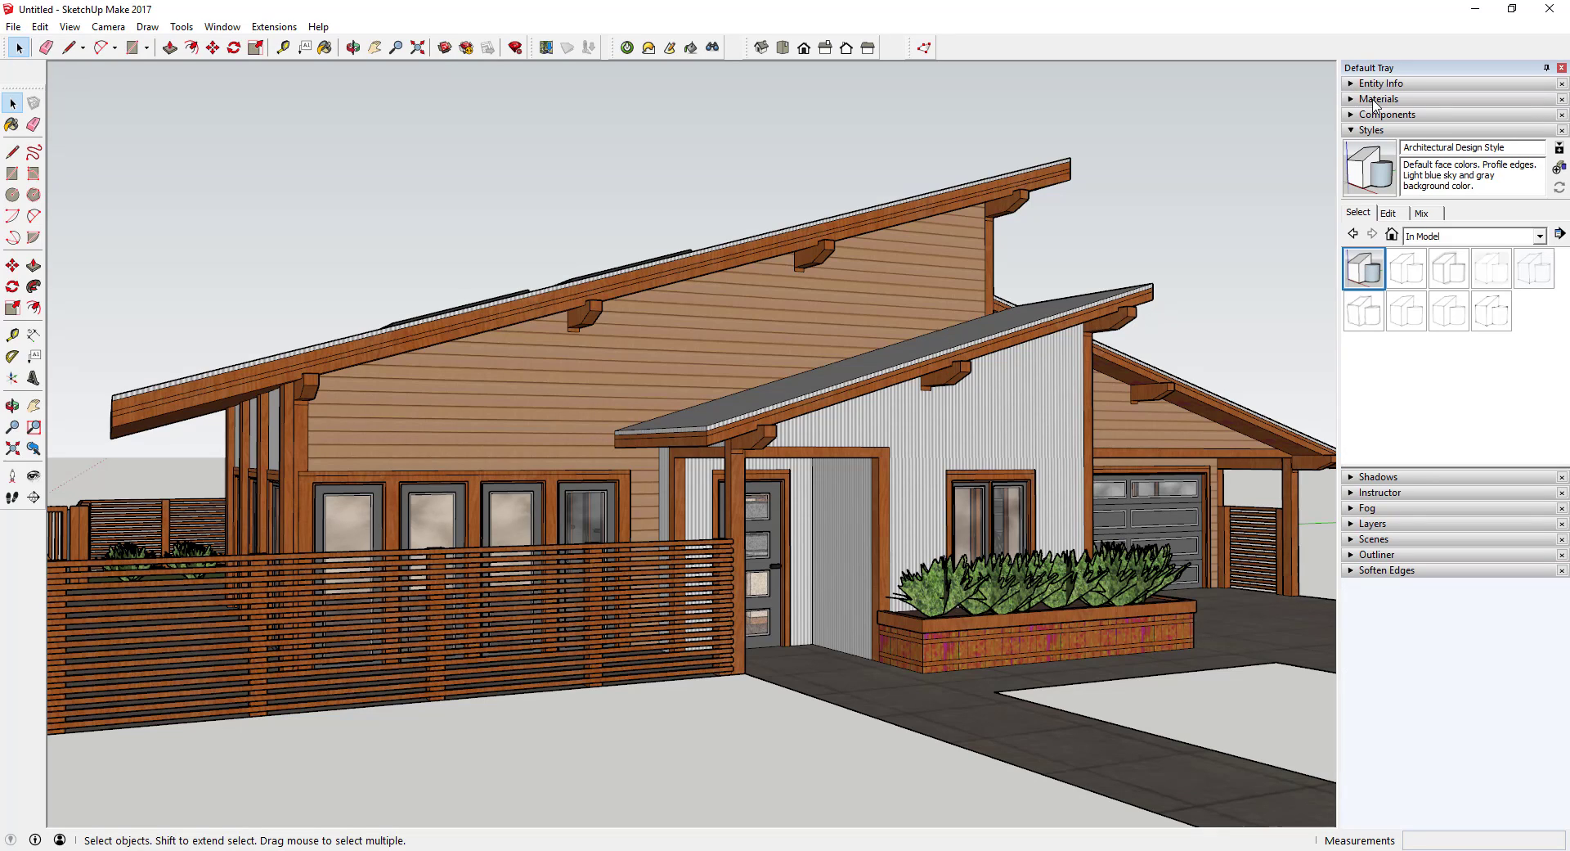
pyautogui.click(274, 26)
pyautogui.moveTo(238, 28)
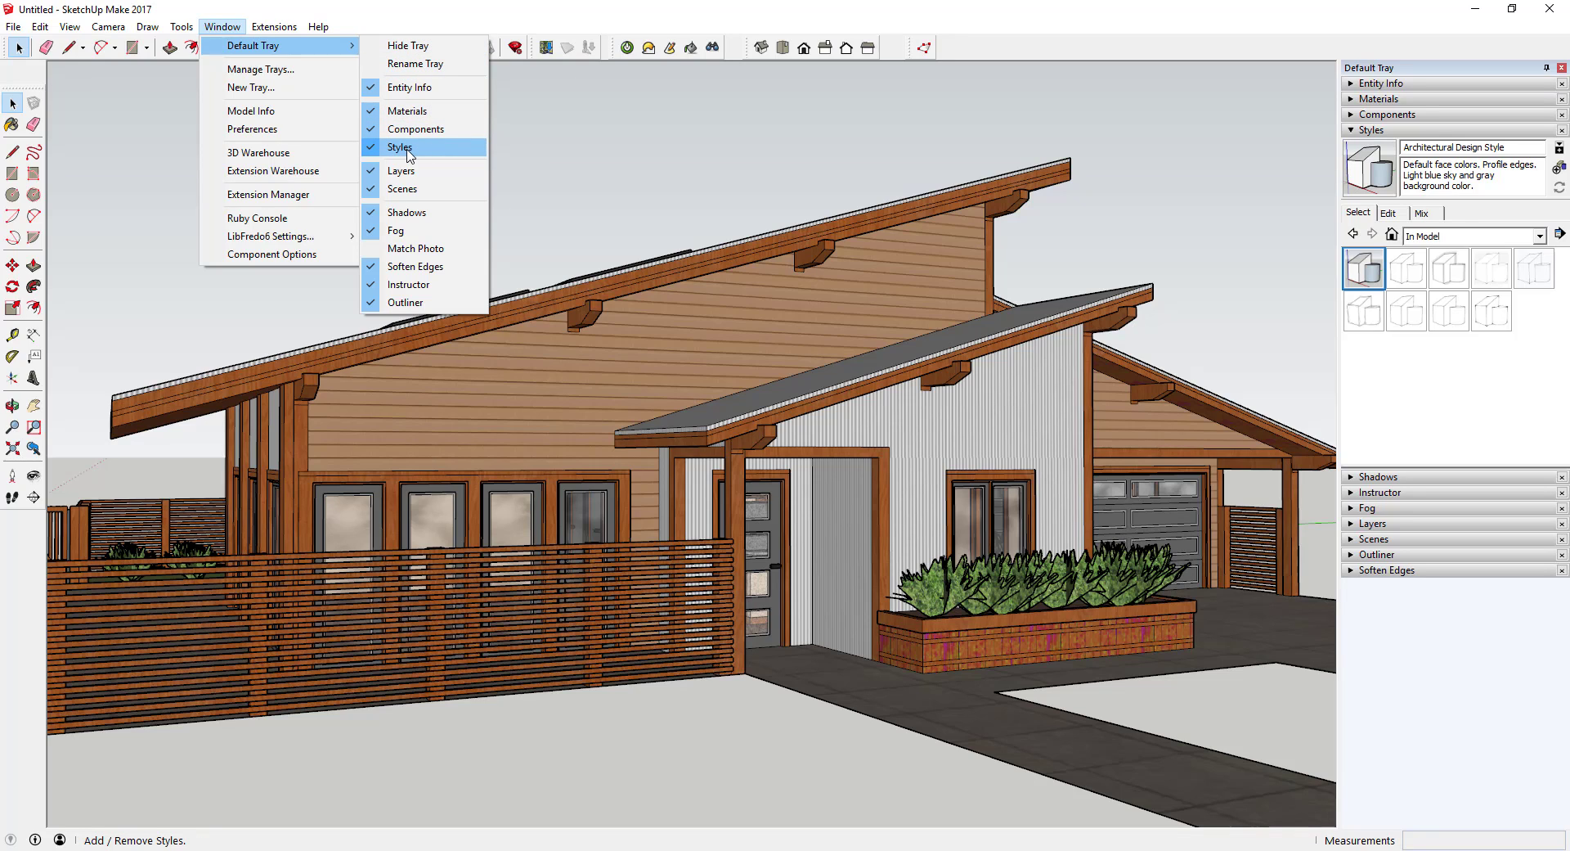
pyautogui.click(1492, 397)
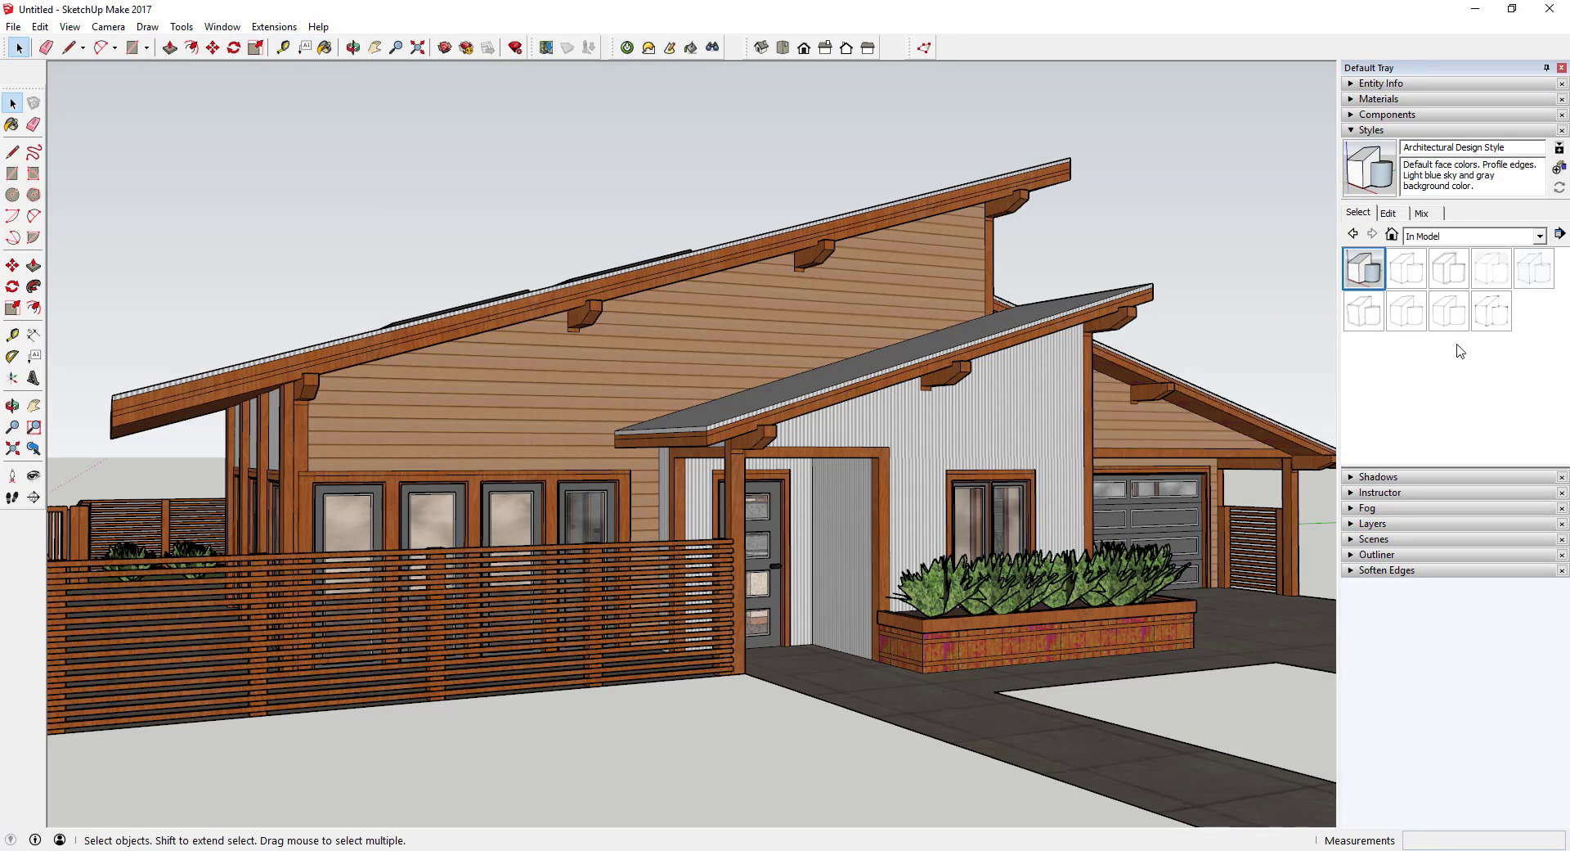
pyautogui.click(1448, 237)
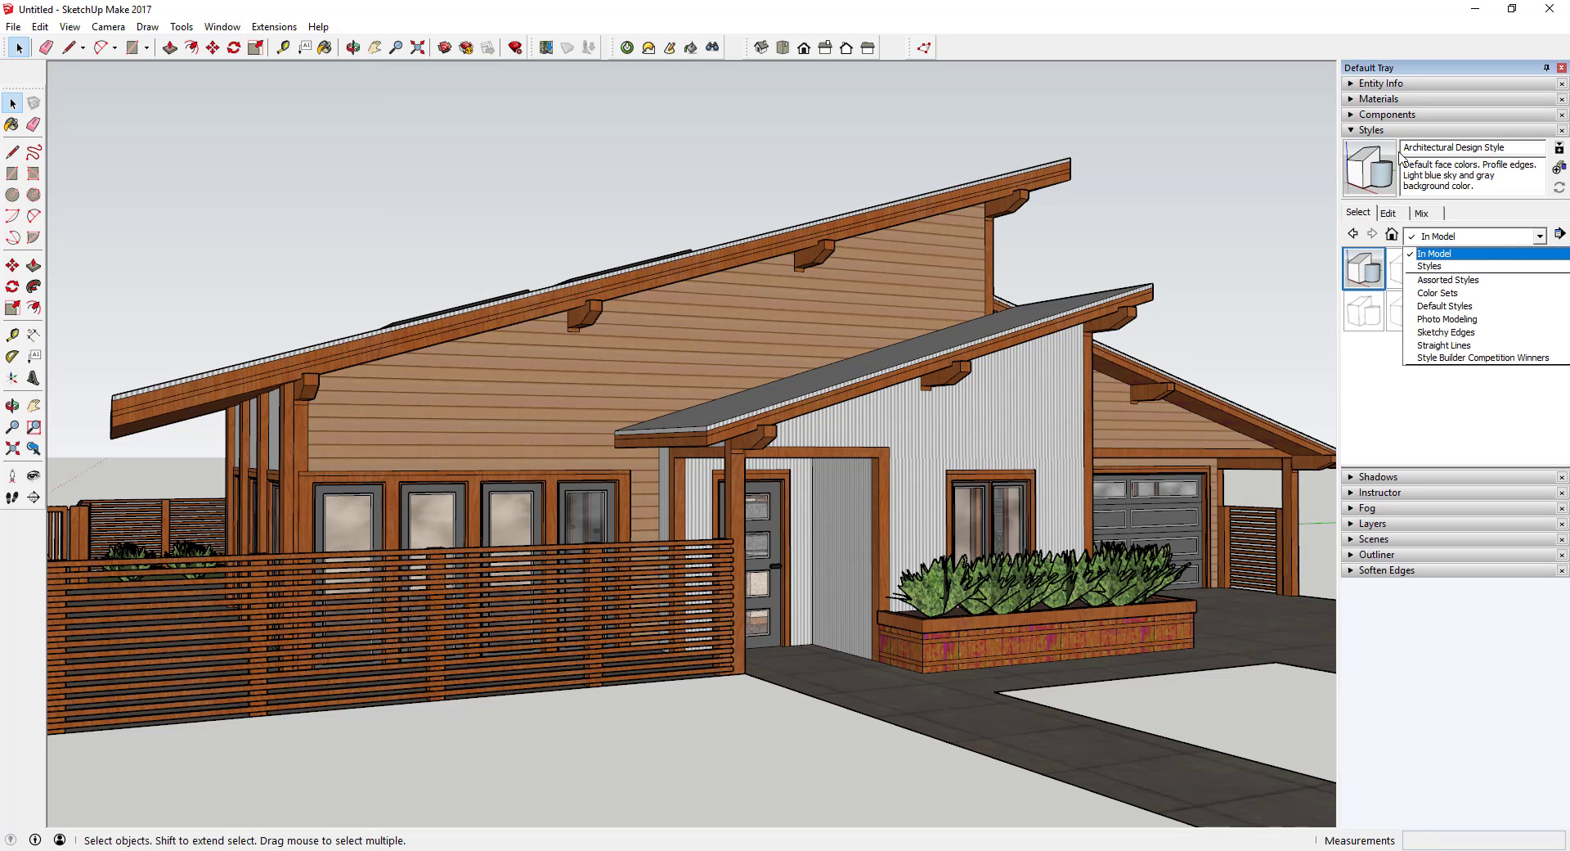
# Step: Pick the Style Builder Competition Winners collection and apply its Rough Pencil Style
pyautogui.click(1472, 361)
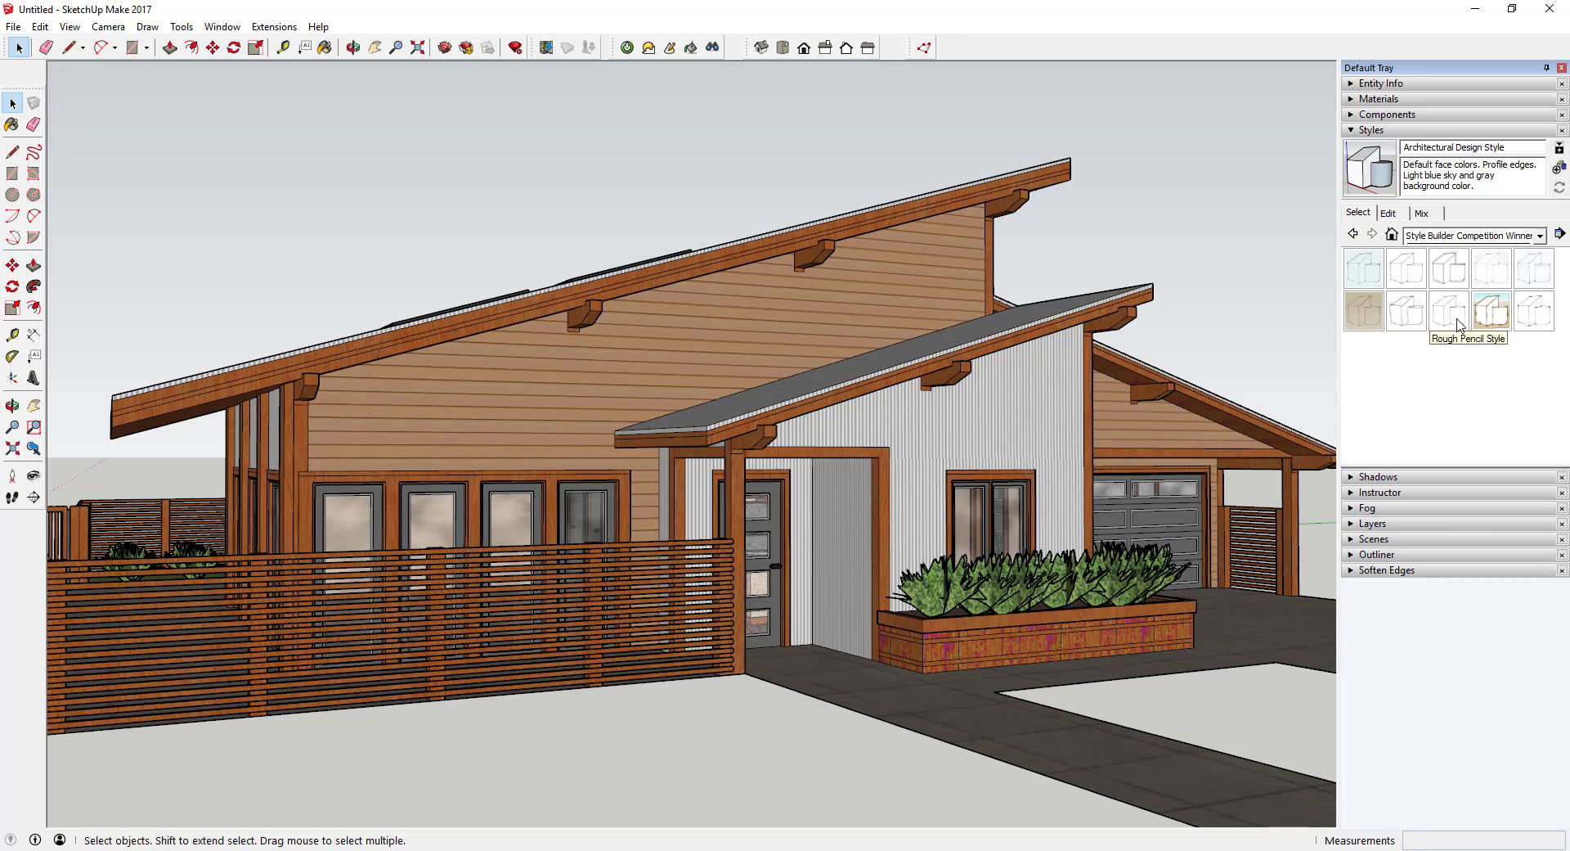
pyautogui.click(1469, 235)
pyautogui.click(1459, 363)
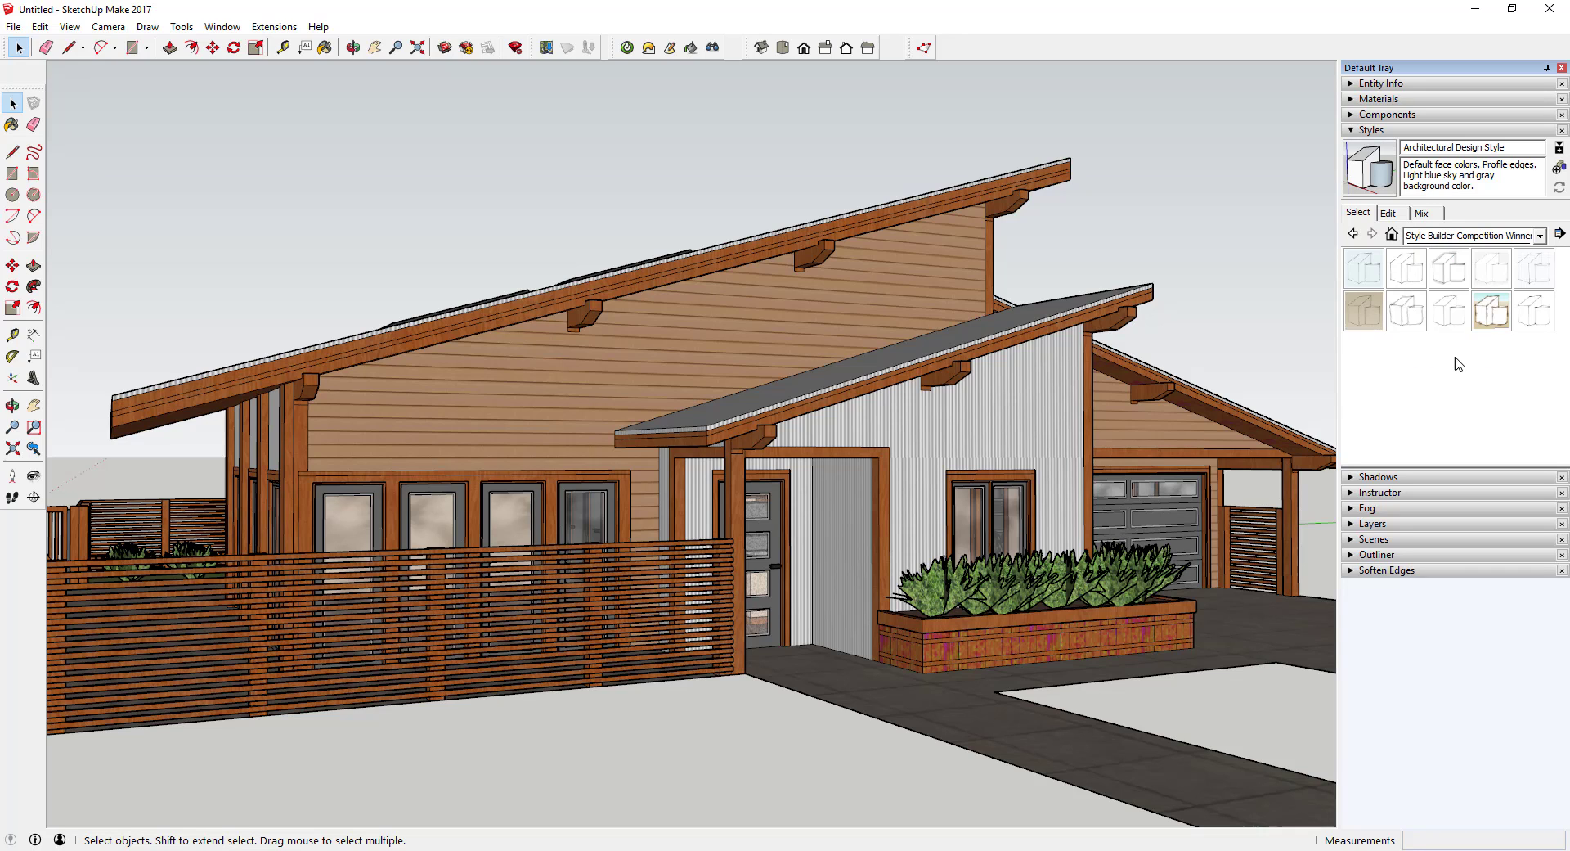
pyautogui.click(1452, 316)
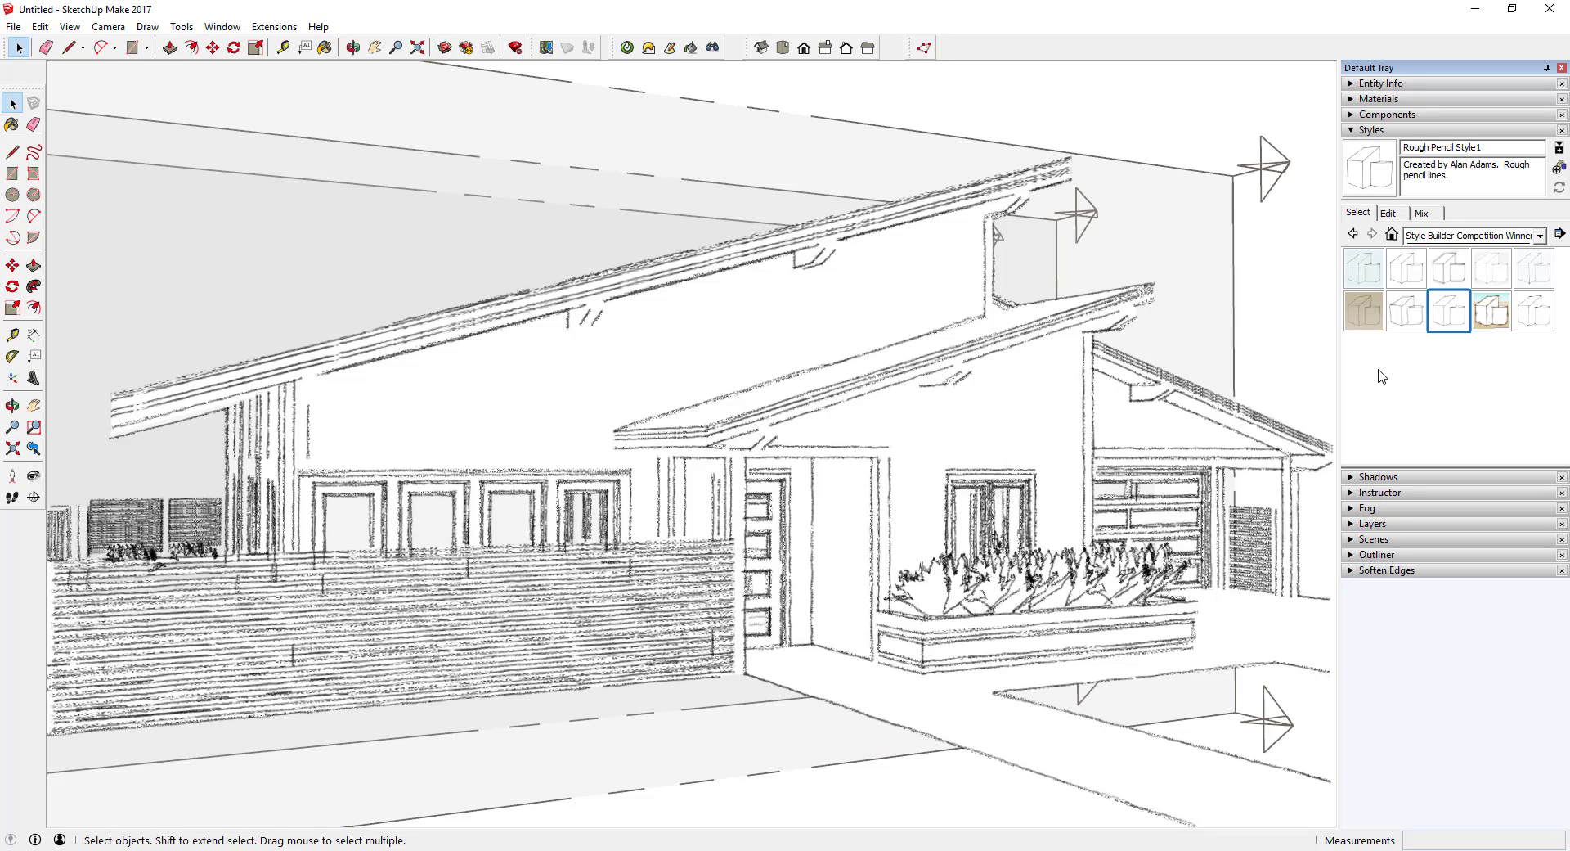
# Step: Uncheck Section Planes in Rough Pencil Style1's modeling settings and update the style
pyautogui.click(1390, 213)
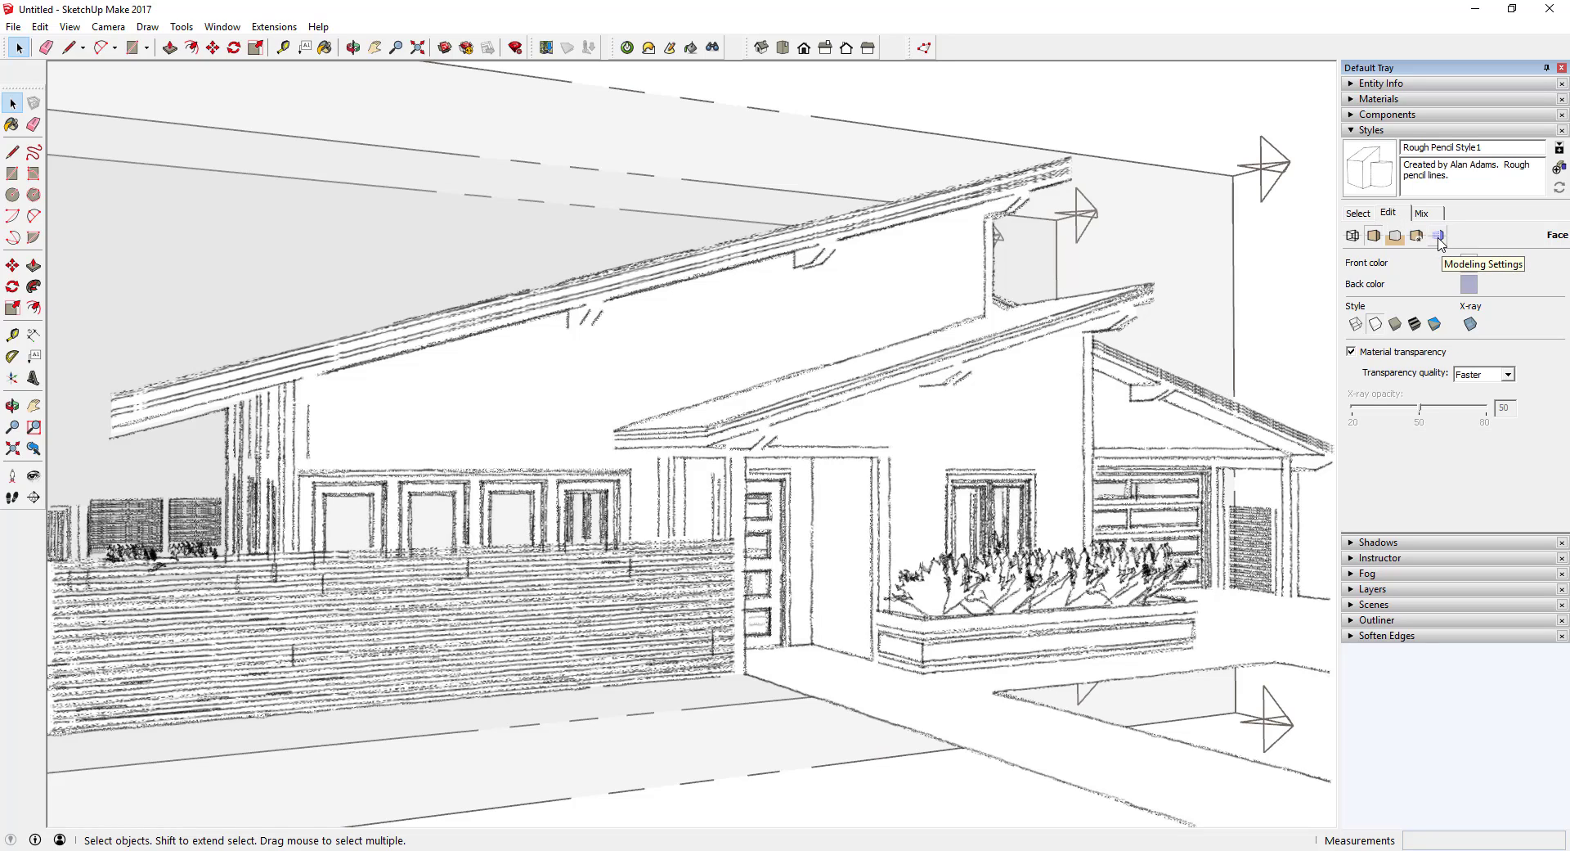
pyautogui.click(1439, 238)
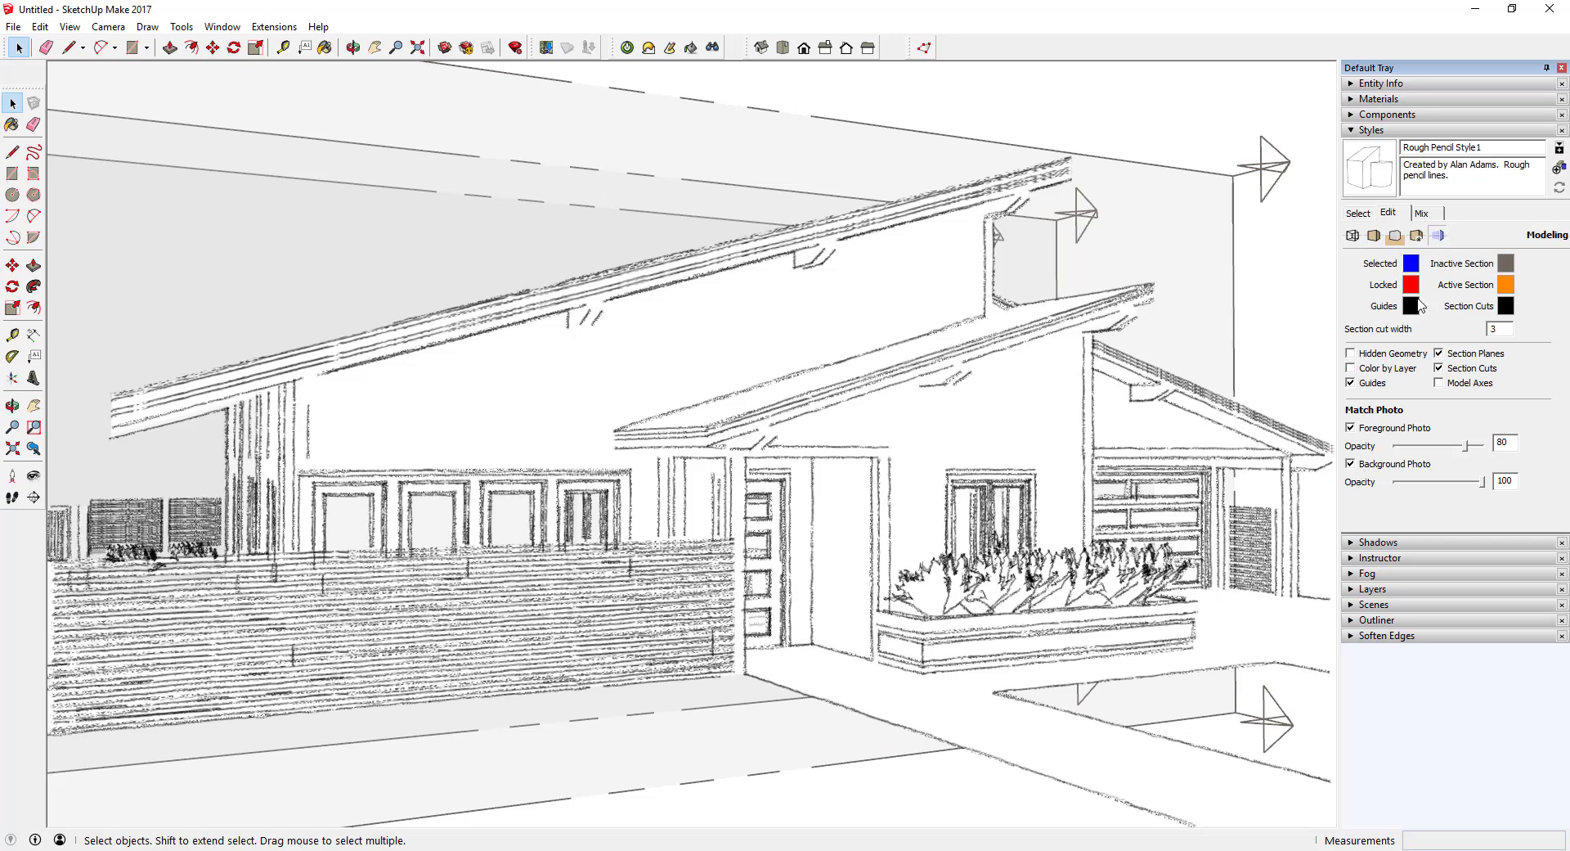
pyautogui.click(1440, 354)
pyautogui.click(1377, 182)
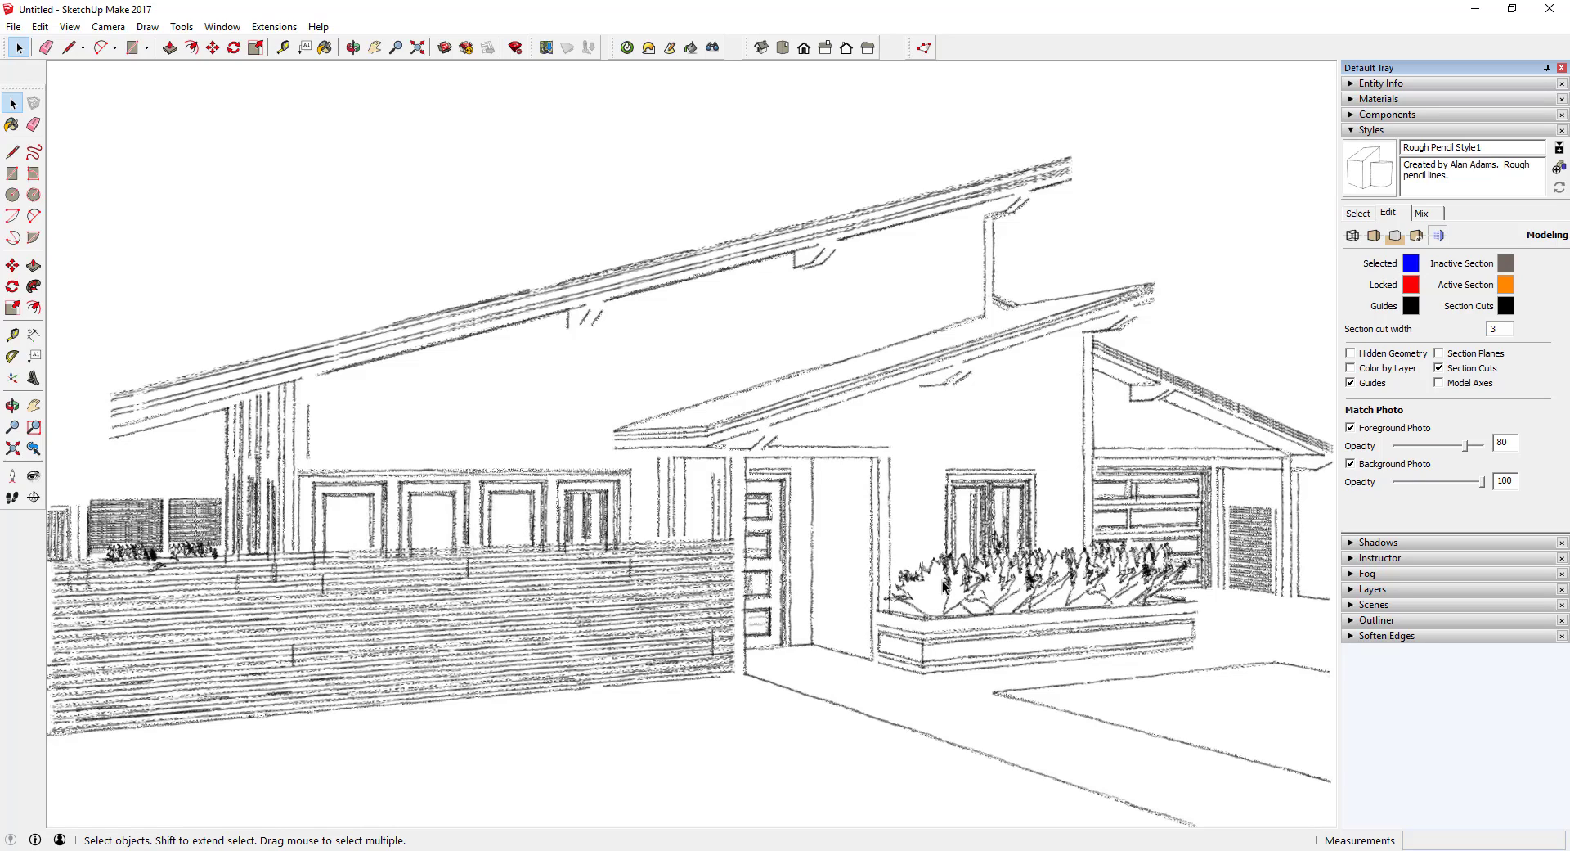
# Step: Add a new watermark using pencil.jpg from the Pencil-Overlay-Files folder
pyautogui.click(1395, 236)
pyautogui.click(1417, 235)
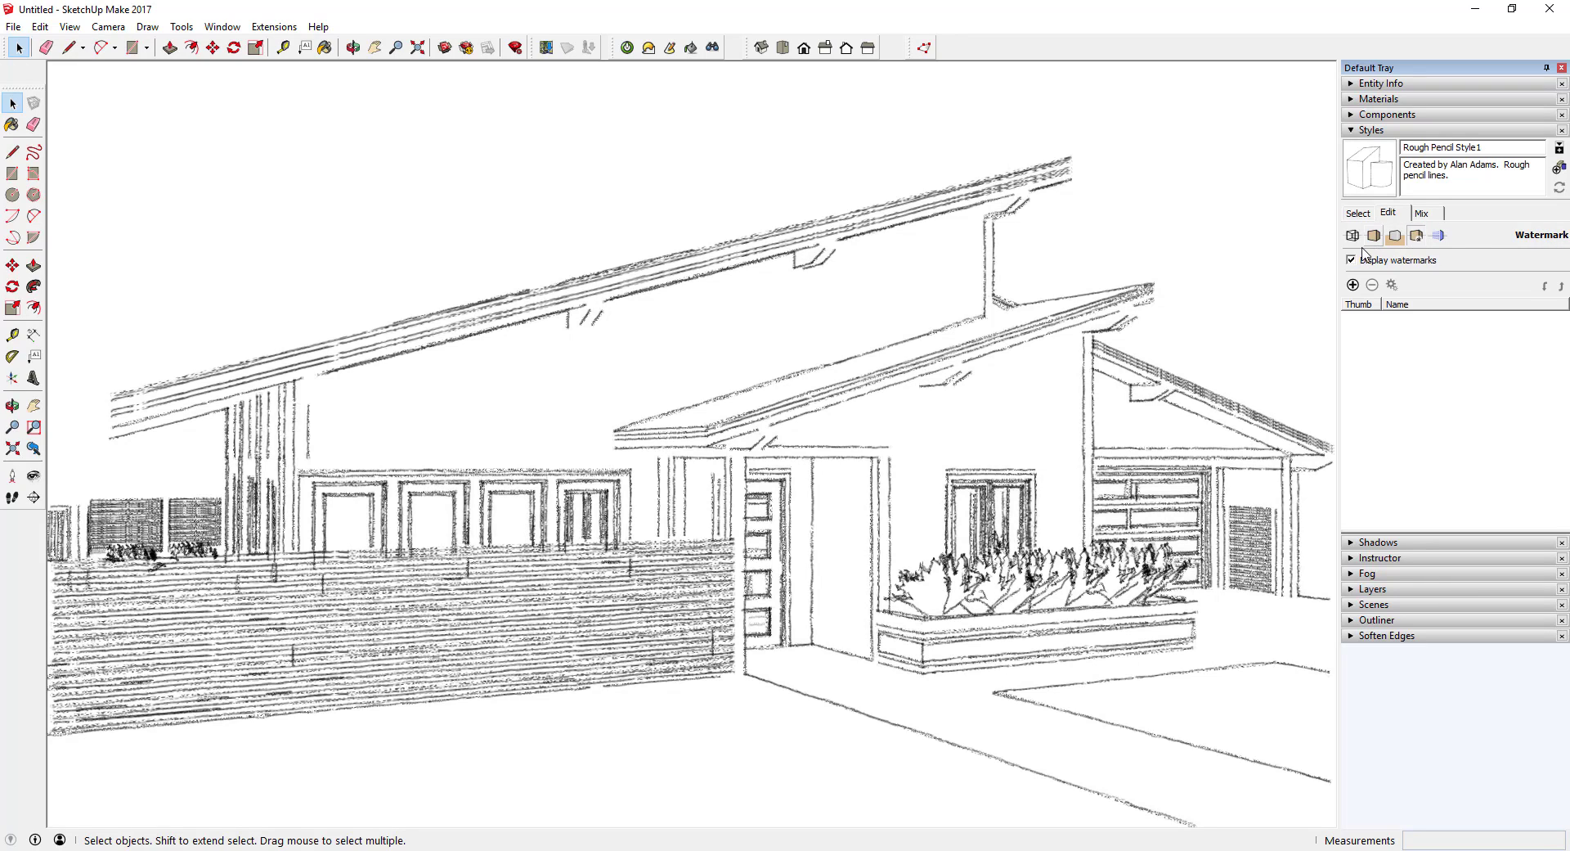
pyautogui.click(1353, 285)
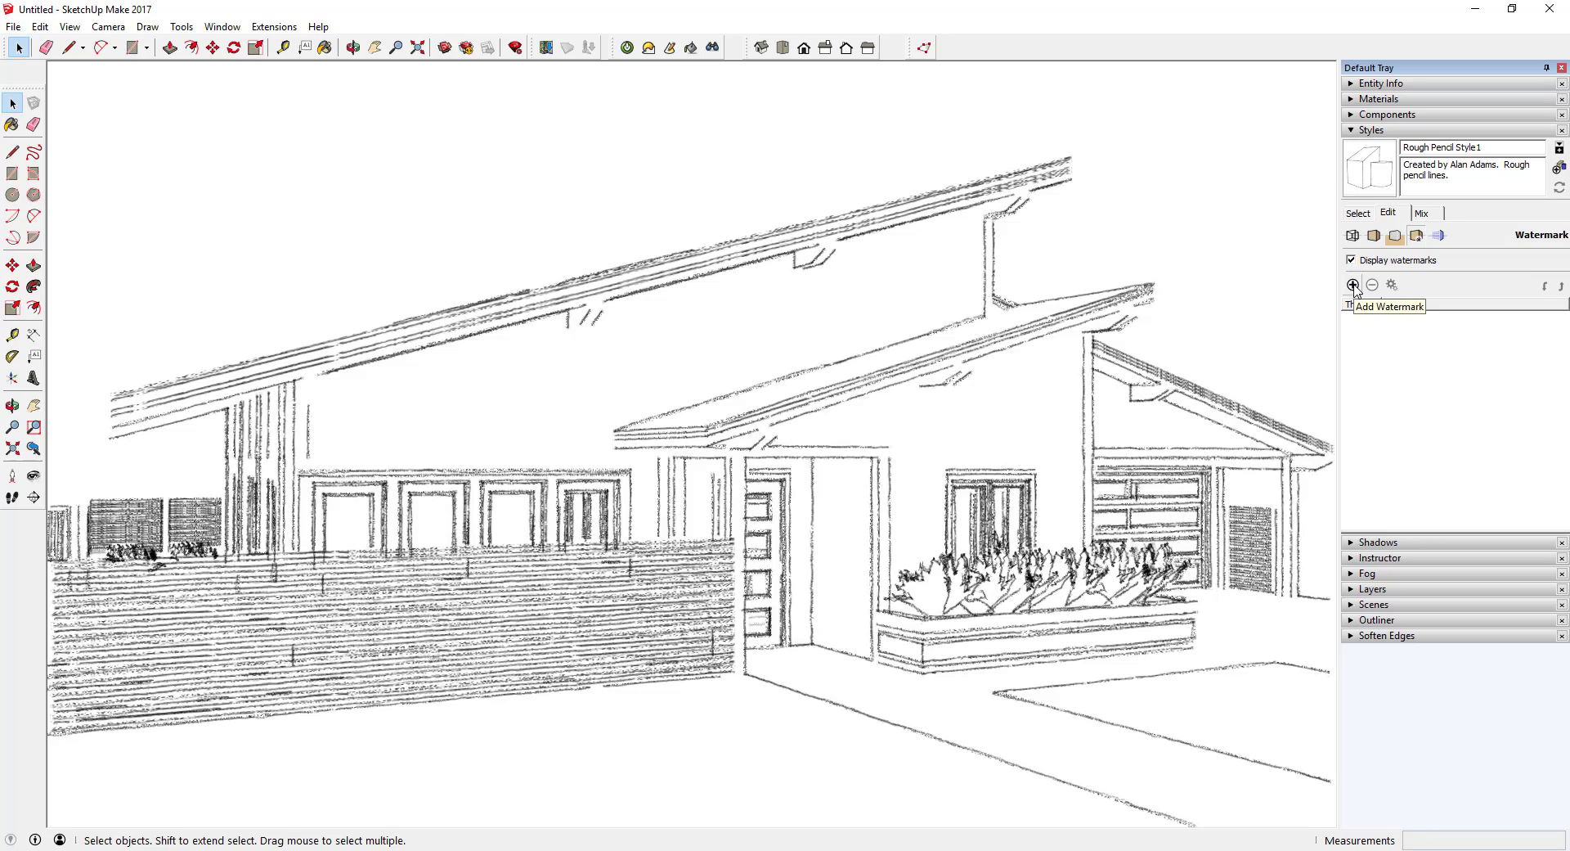
pyautogui.click(1353, 284)
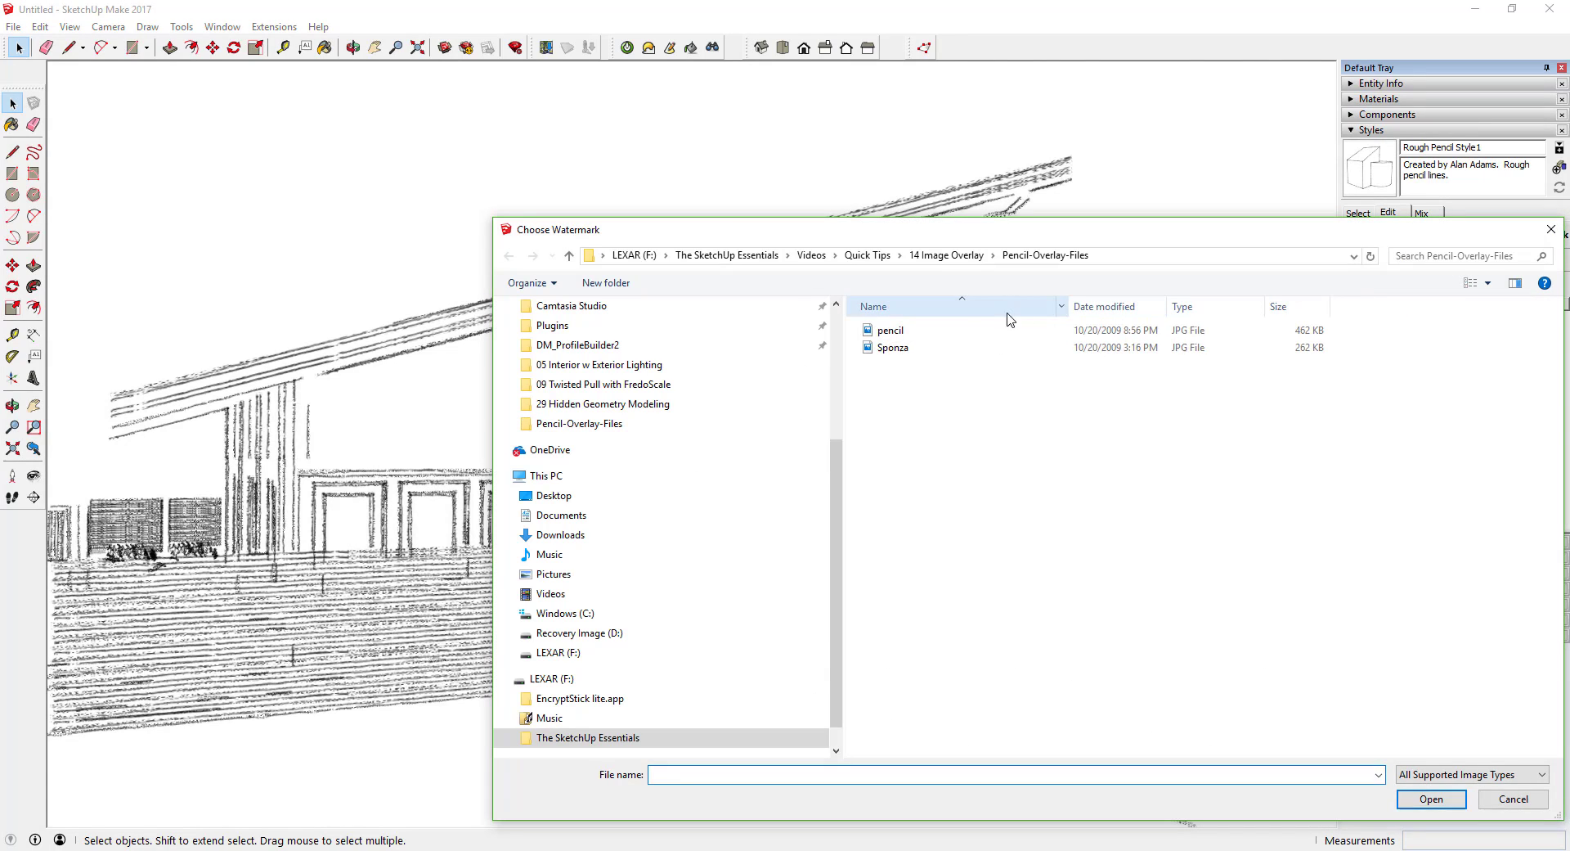
pyautogui.click(947, 255)
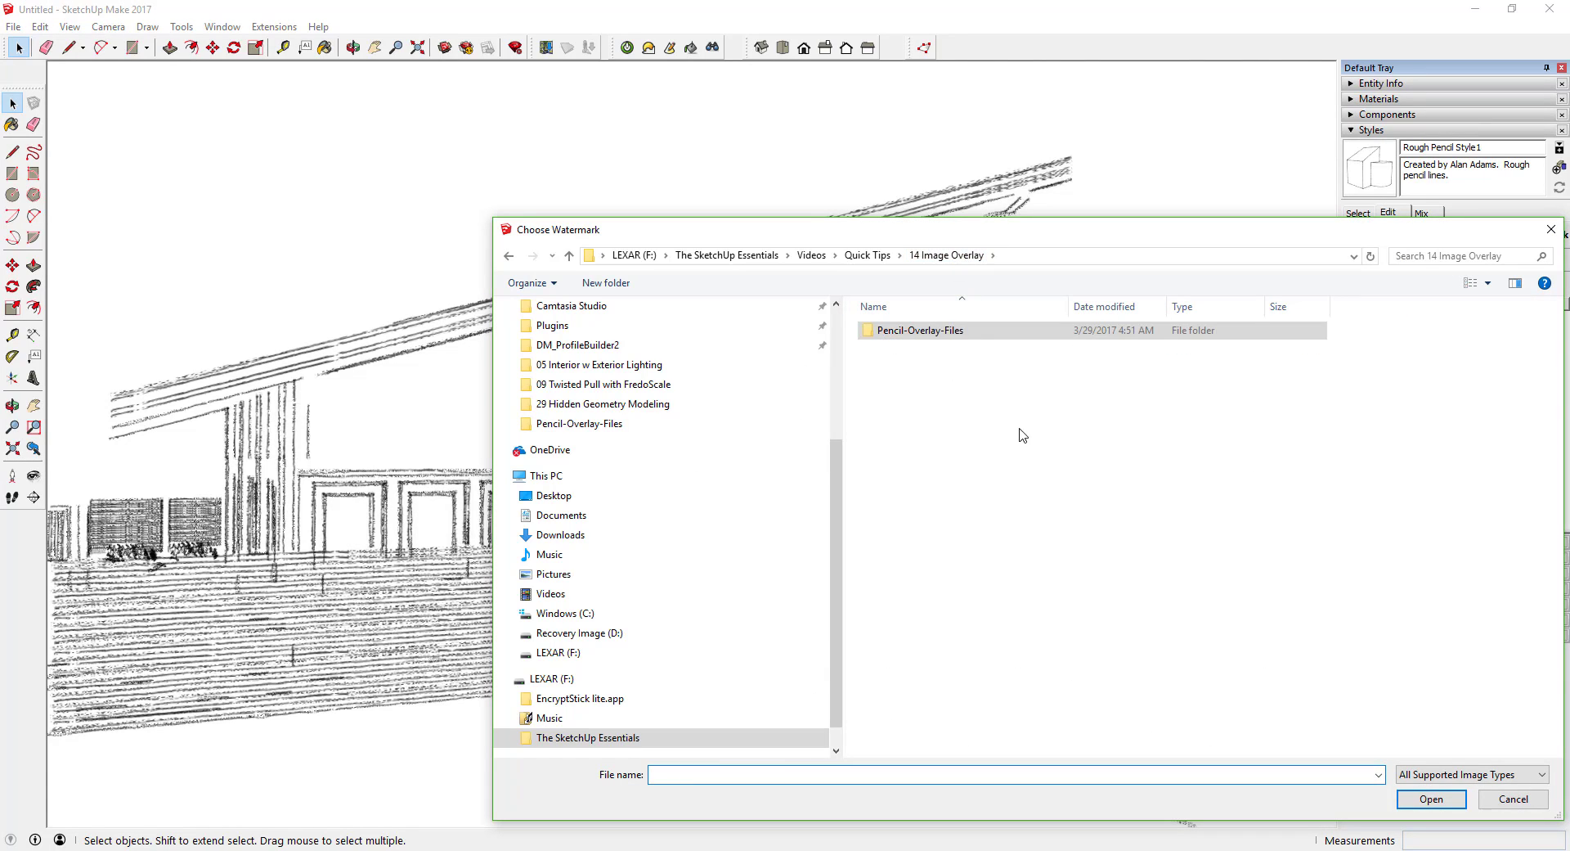
pyautogui.doubleClick(947, 339)
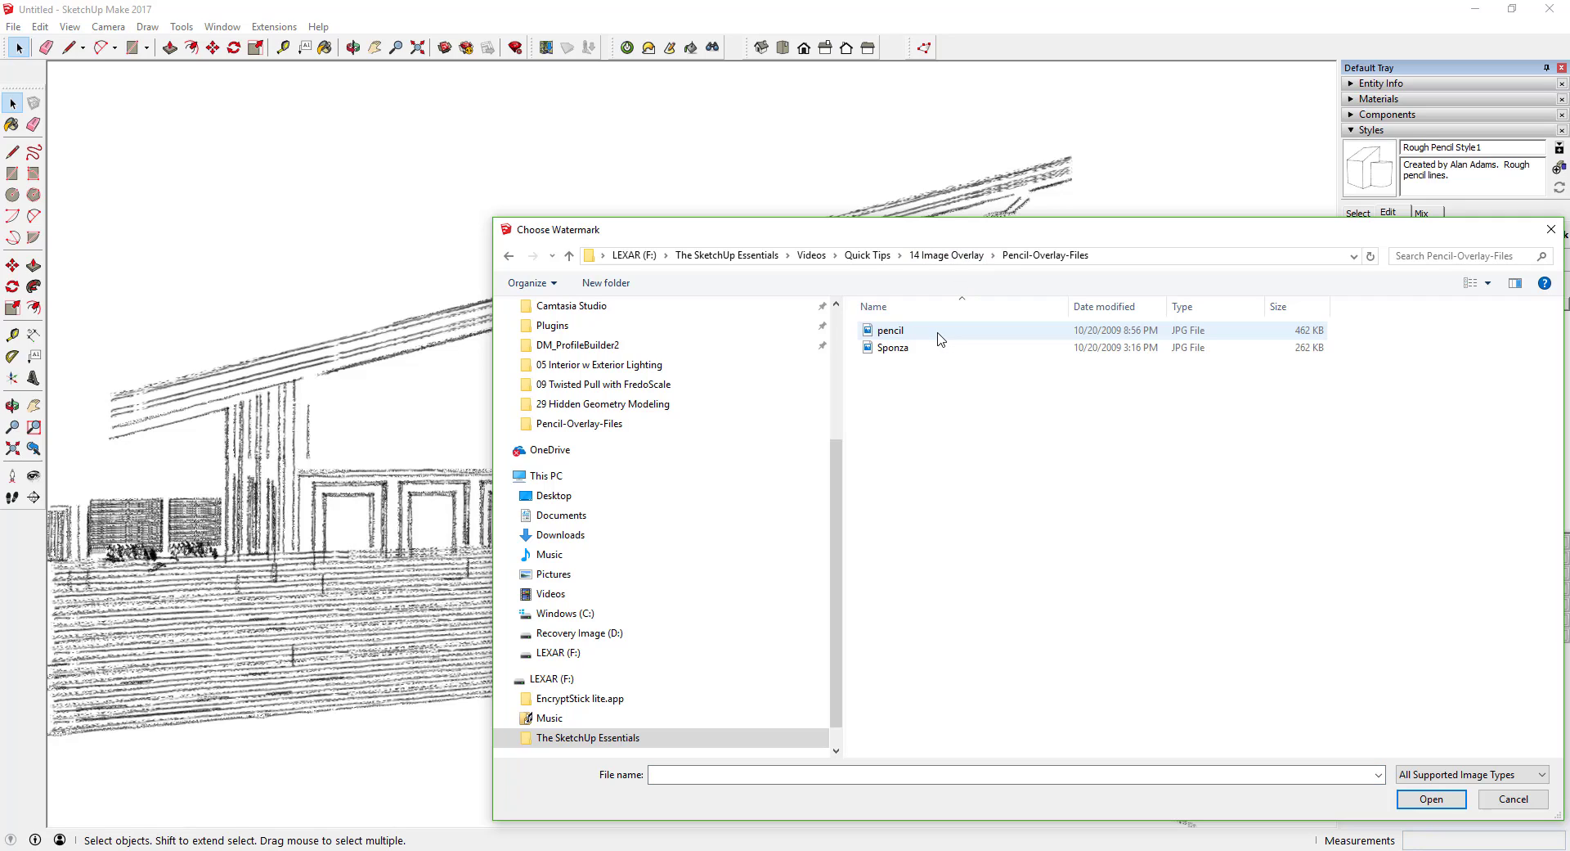
pyautogui.doubleClick(890, 331)
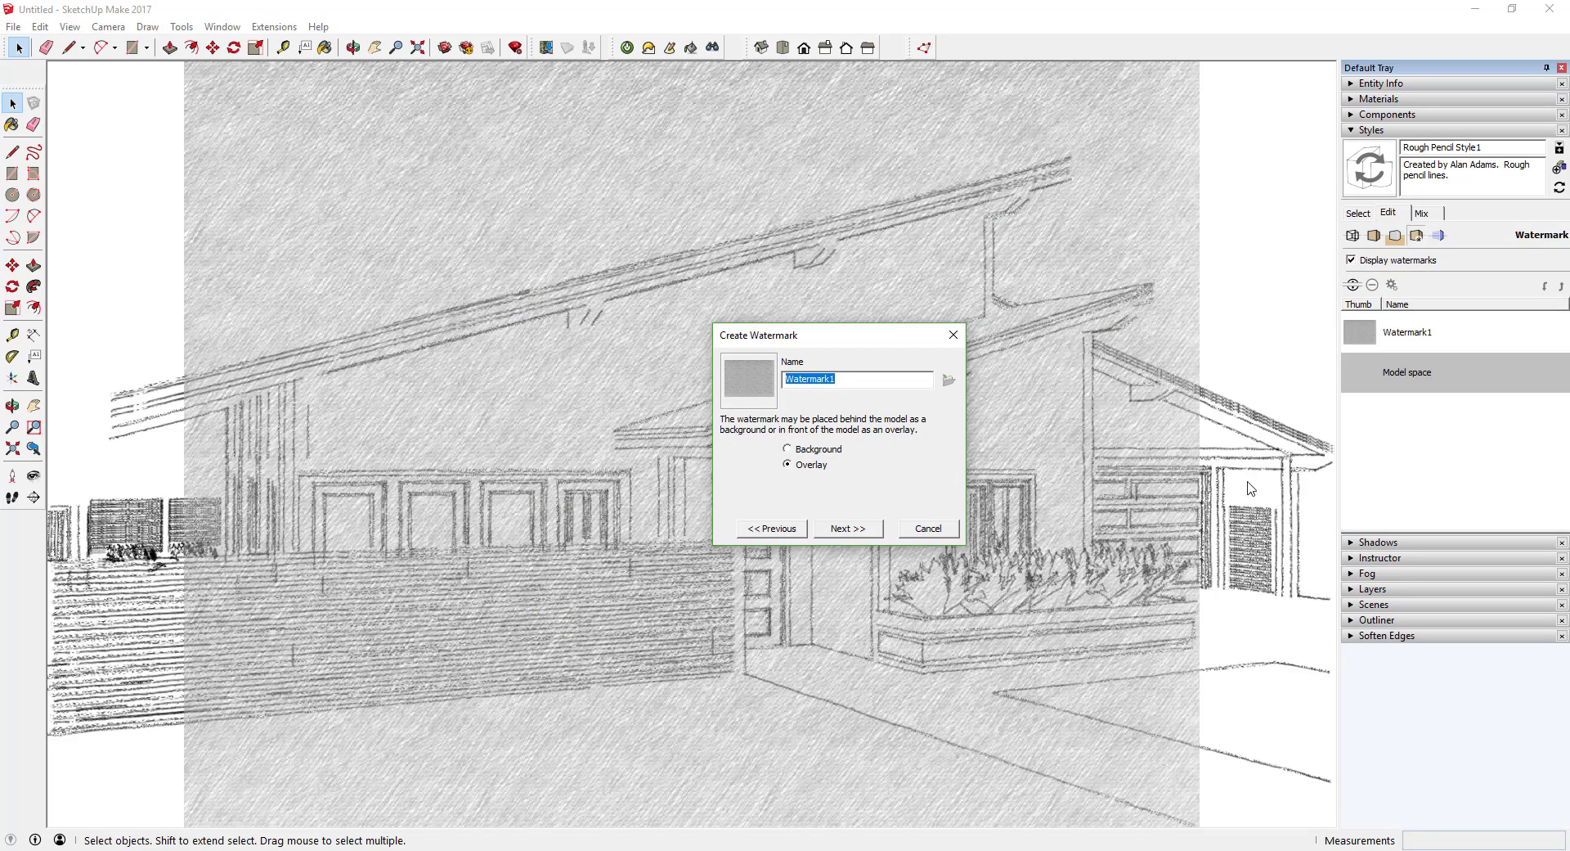
# Step: Set Watermark1 to Overlay instead of Background and advance to the next page
pyautogui.moveTo(829, 340); pyautogui.dragTo(1138, 320)
pyautogui.click(1115, 430)
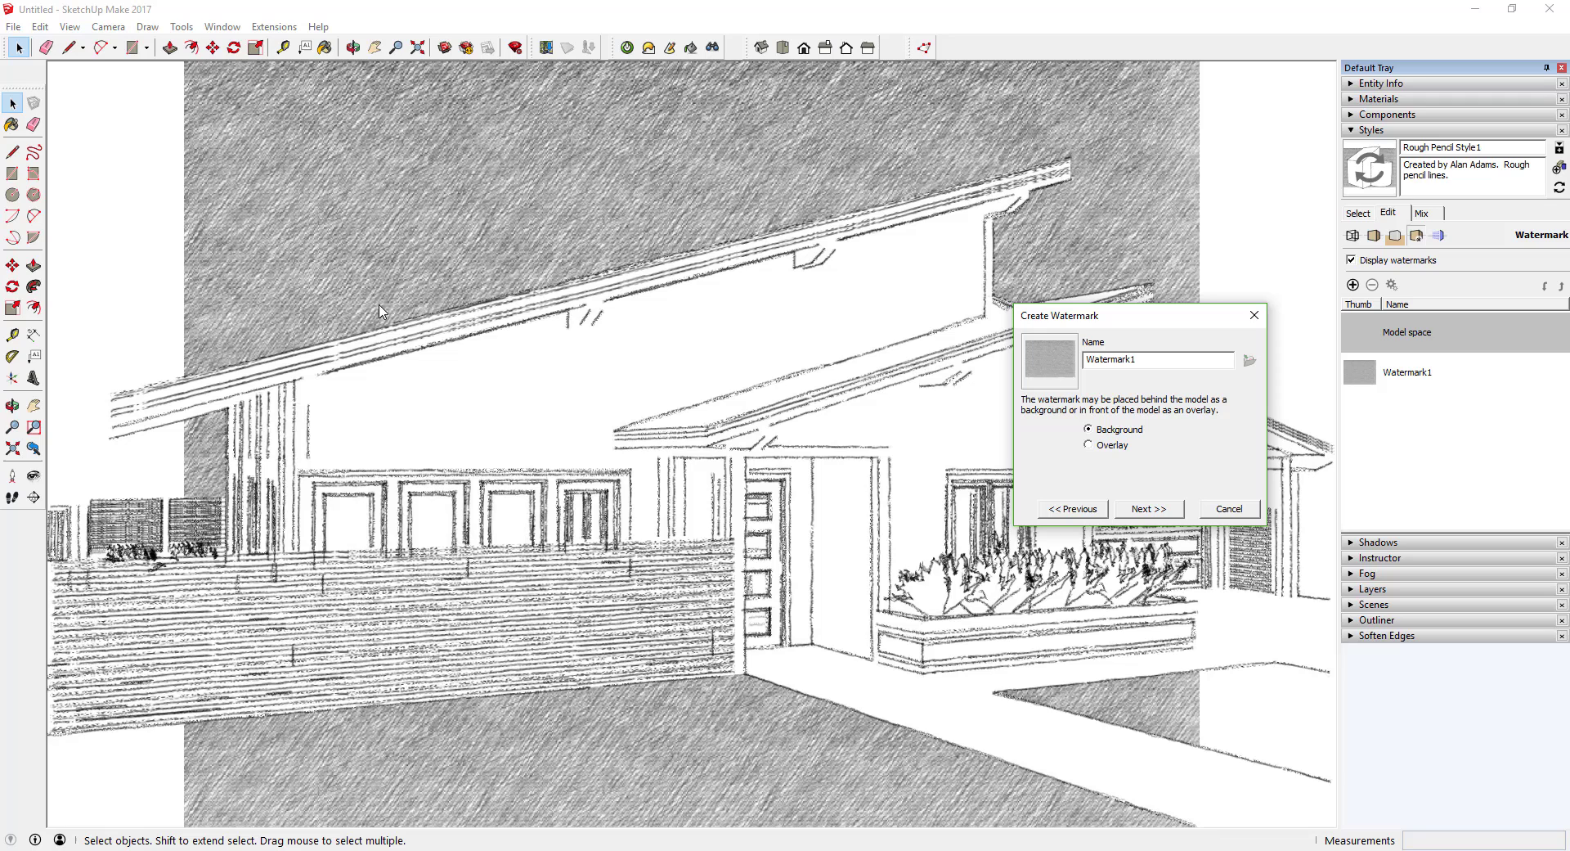
pyautogui.click(1114, 445)
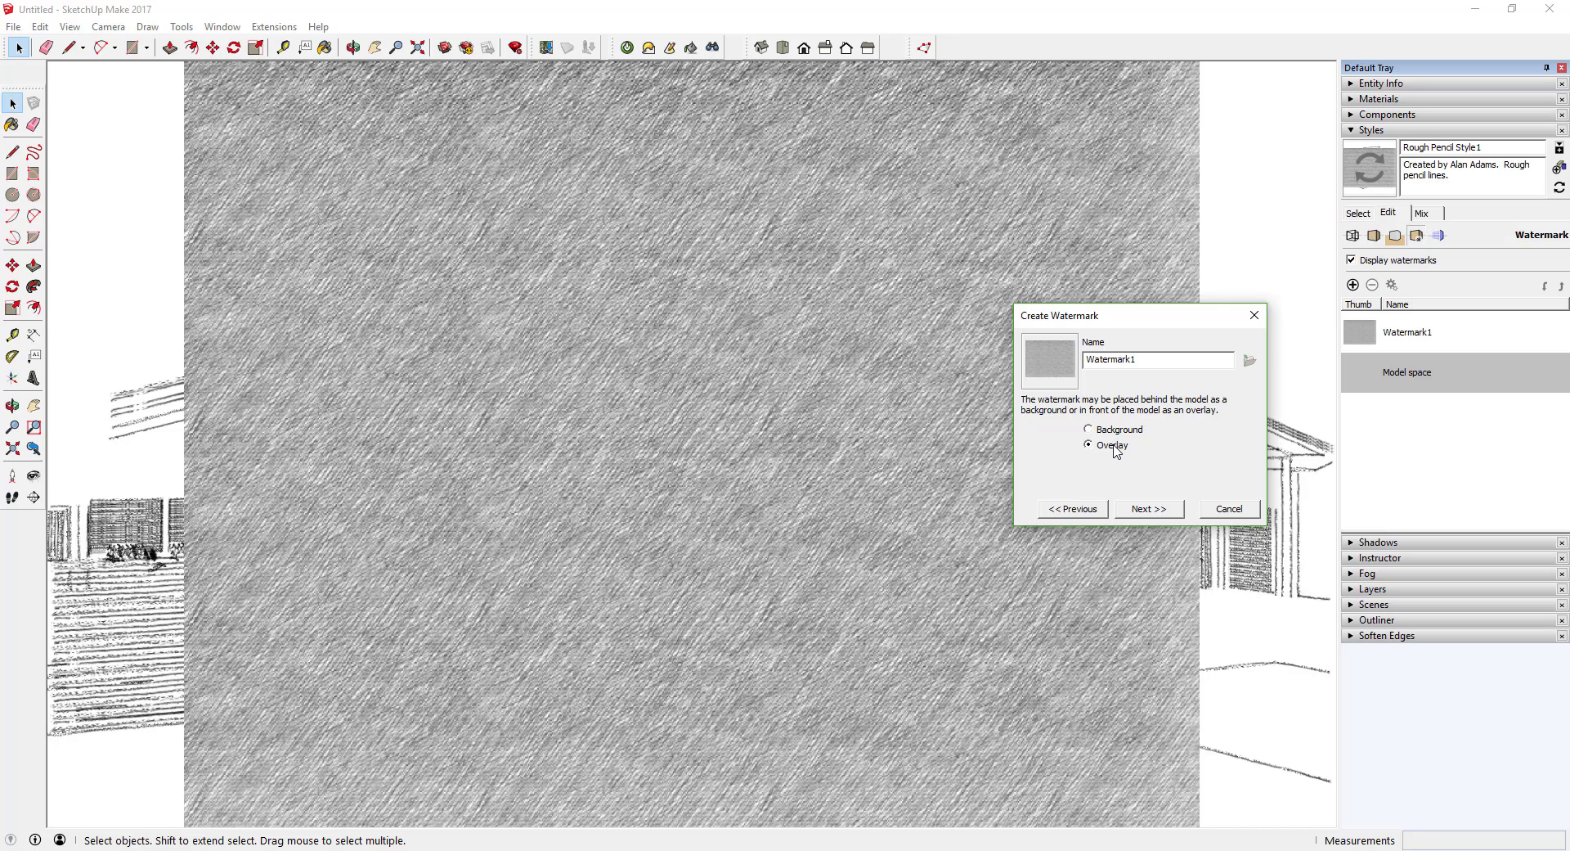
pyautogui.click(1147, 510)
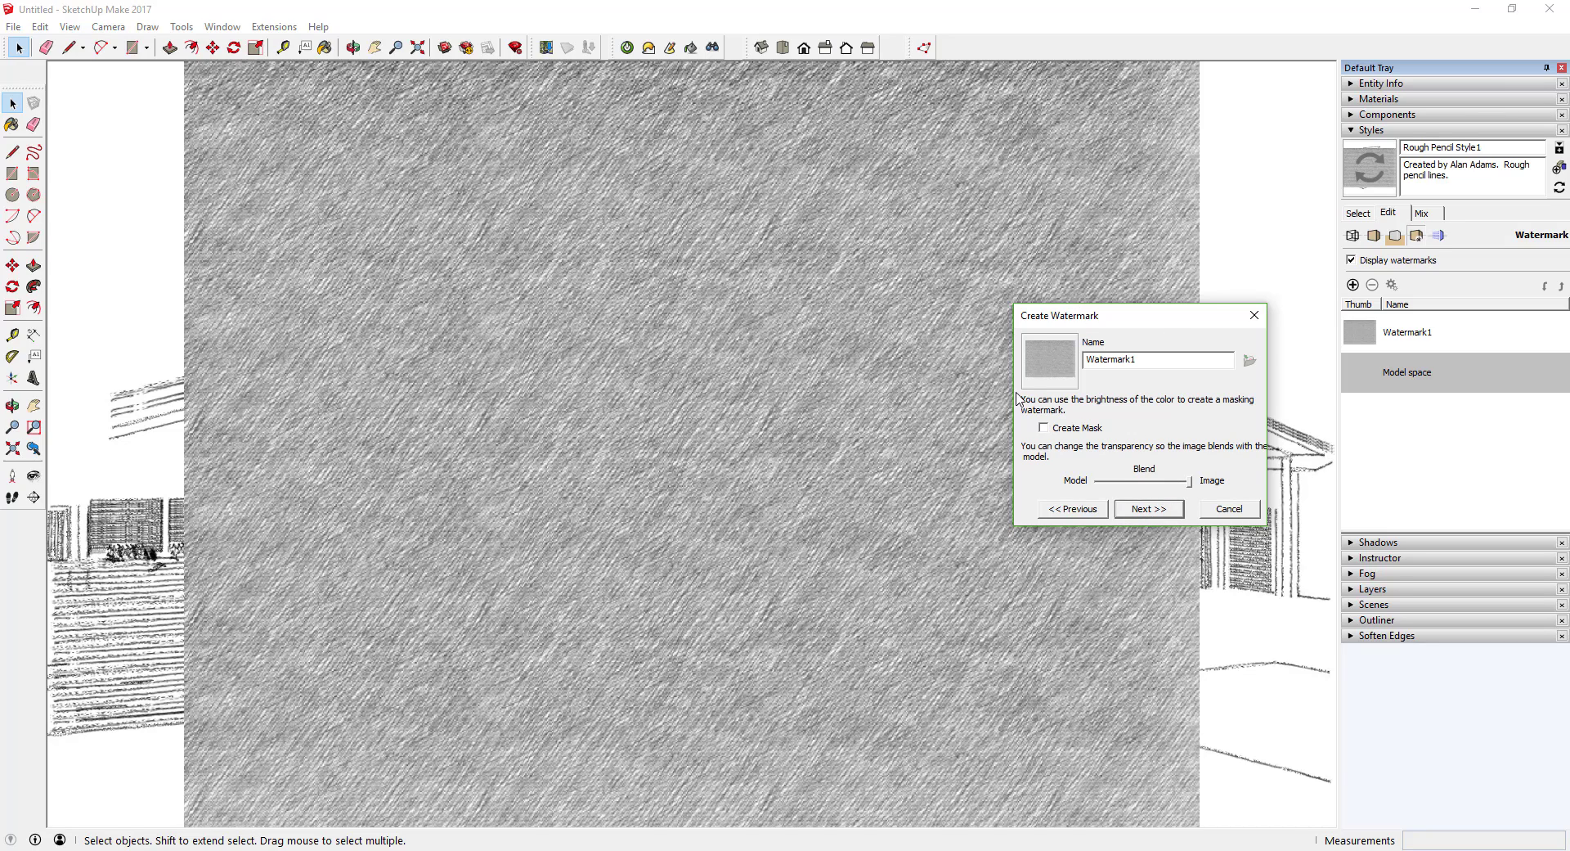
# Step: Settle the Model–Image Blend slider around the middle and advance to the display options
pyautogui.moveTo(1174, 481)
pyautogui.mouseDown()
pyautogui.moveTo(1120, 486)
pyautogui.moveTo(1140, 482)
pyautogui.mouseUp()
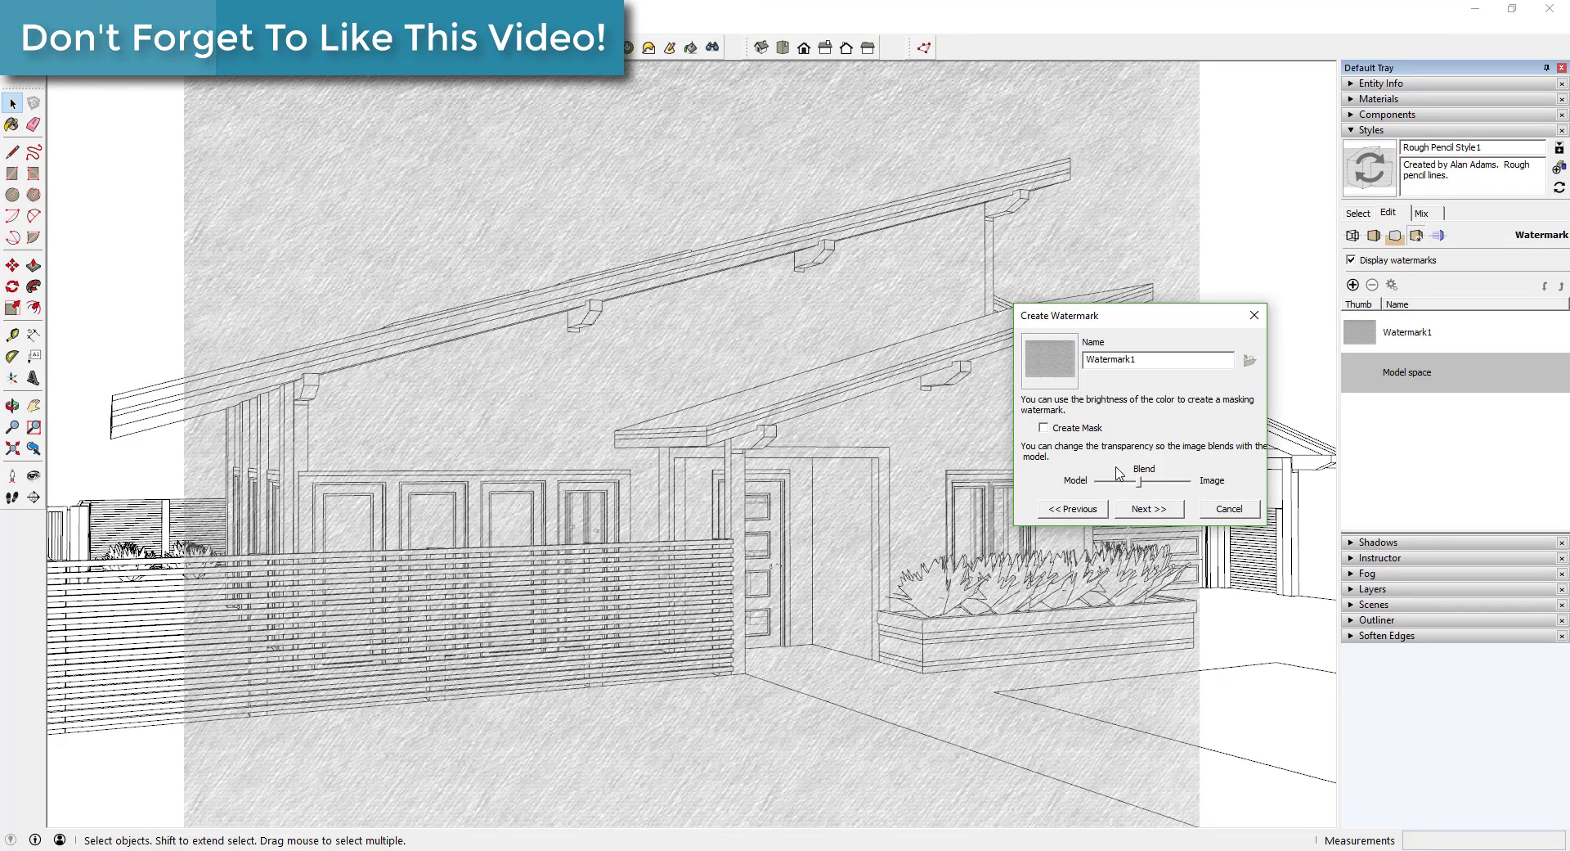
pyautogui.moveTo(1141, 483); pyautogui.dragTo(1204, 486)
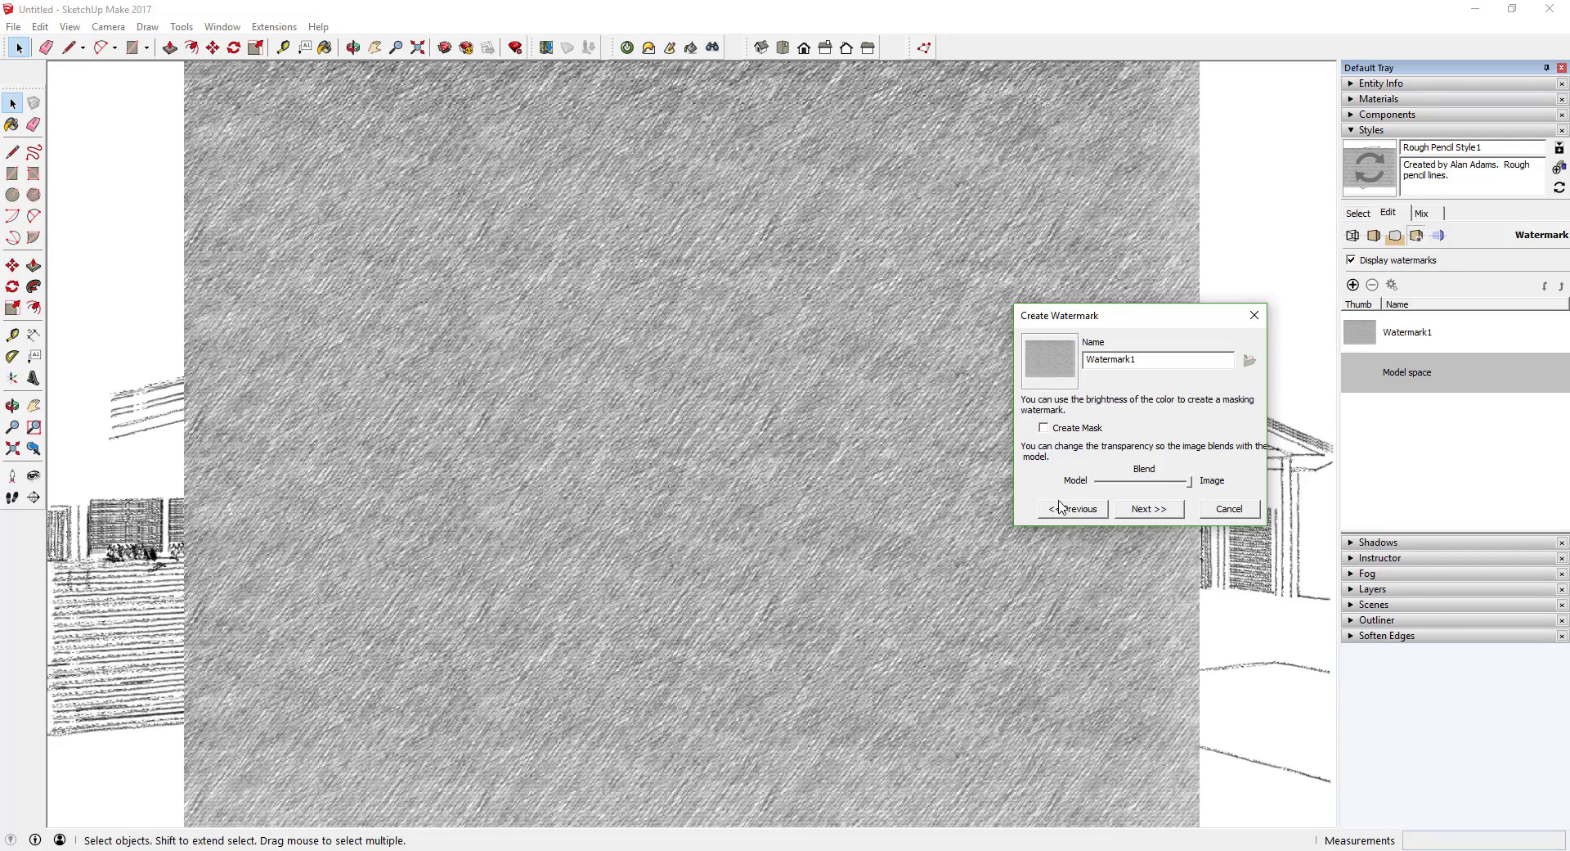
pyautogui.click(1096, 484)
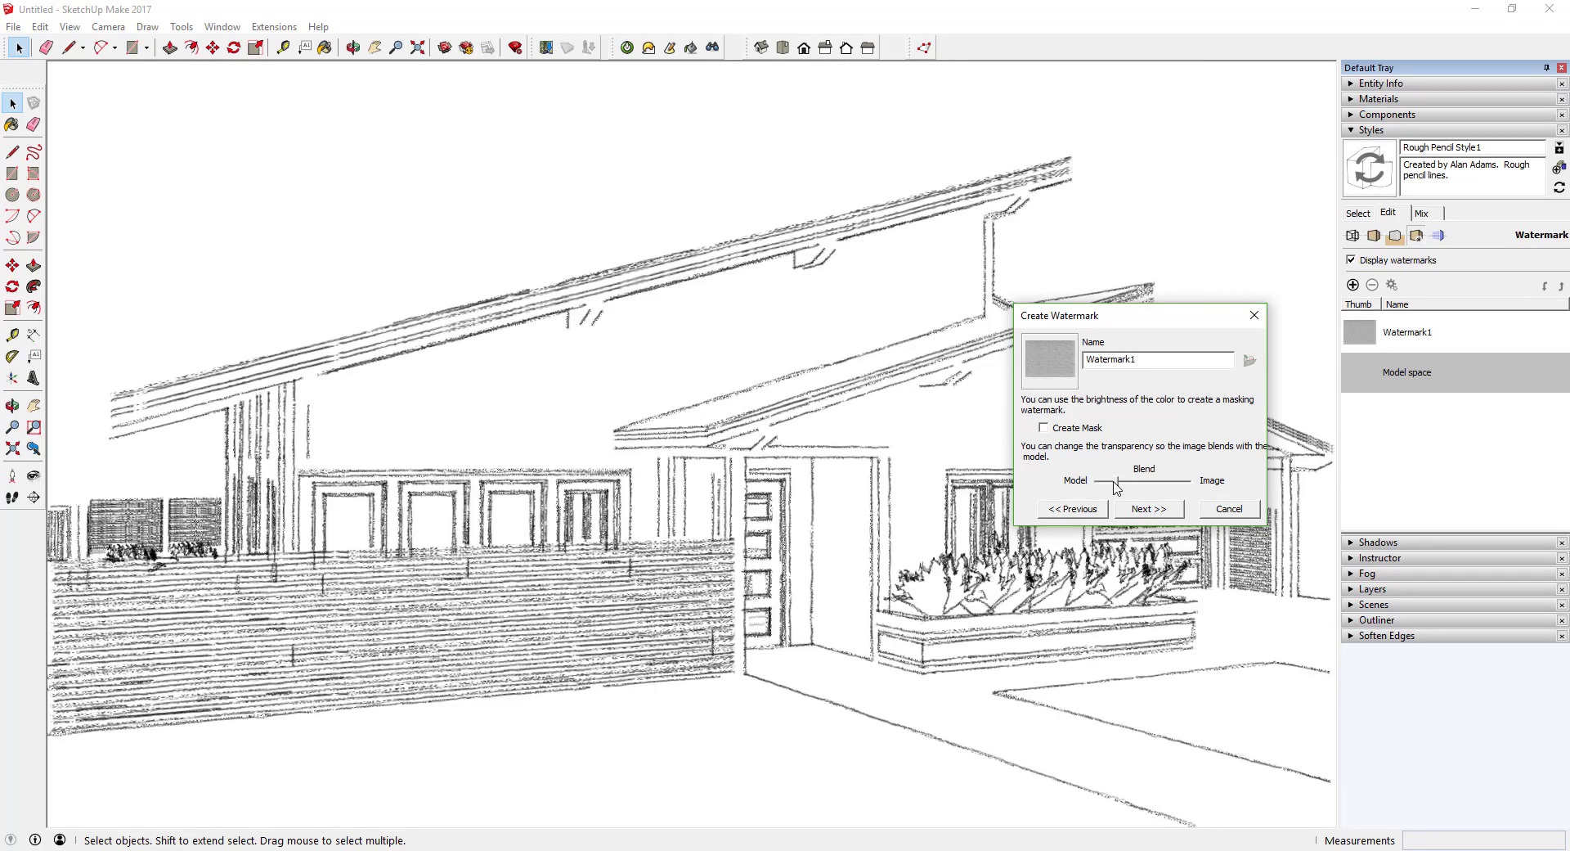
pyautogui.click(1115, 482)
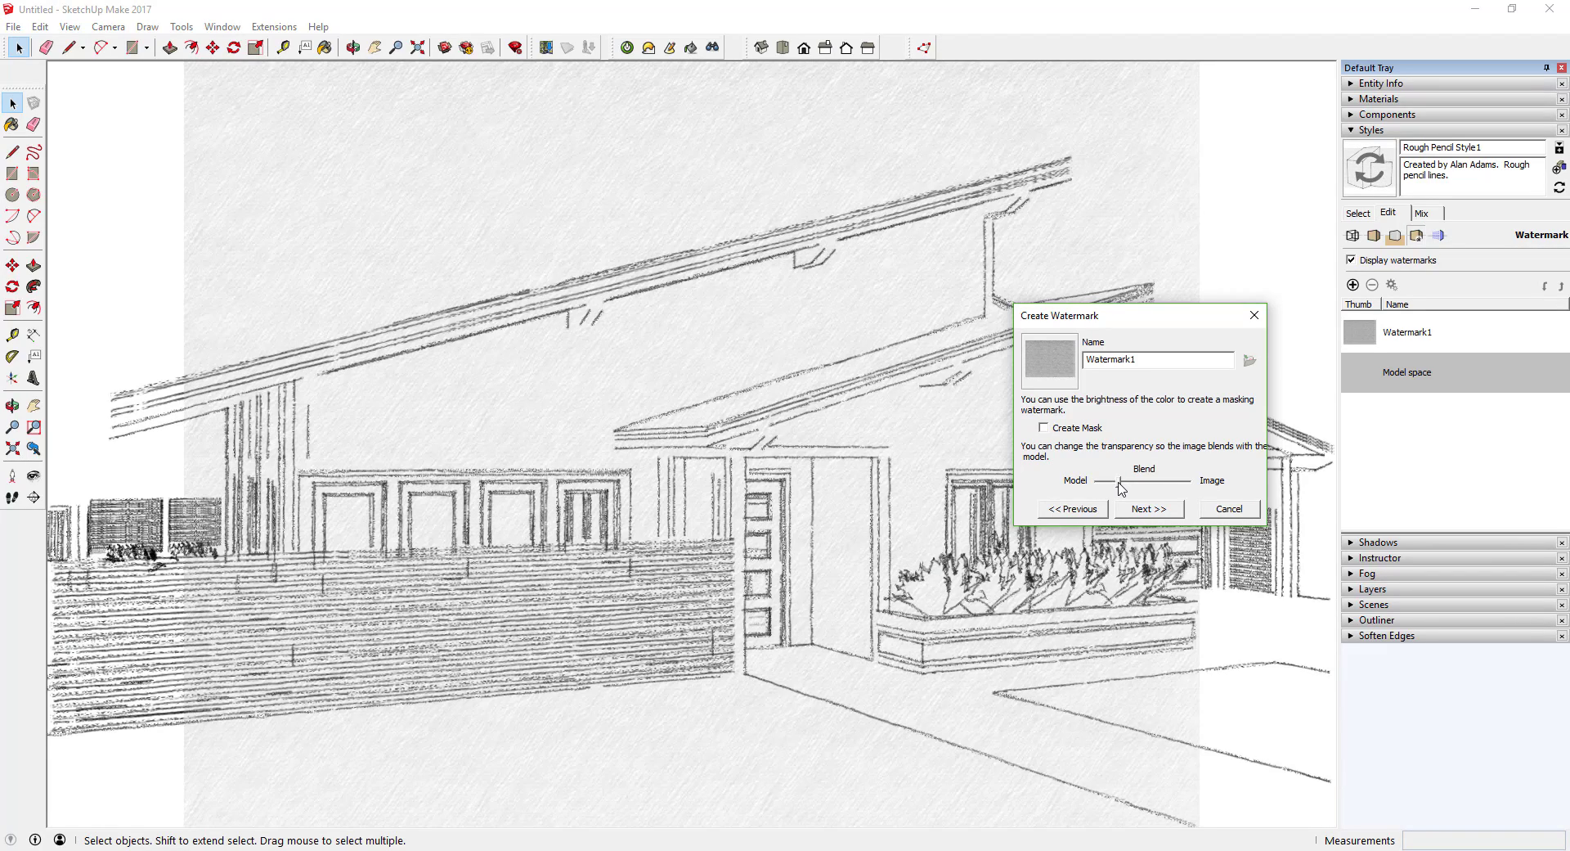
pyautogui.moveTo(1122, 489); pyautogui.dragTo(1130, 487)
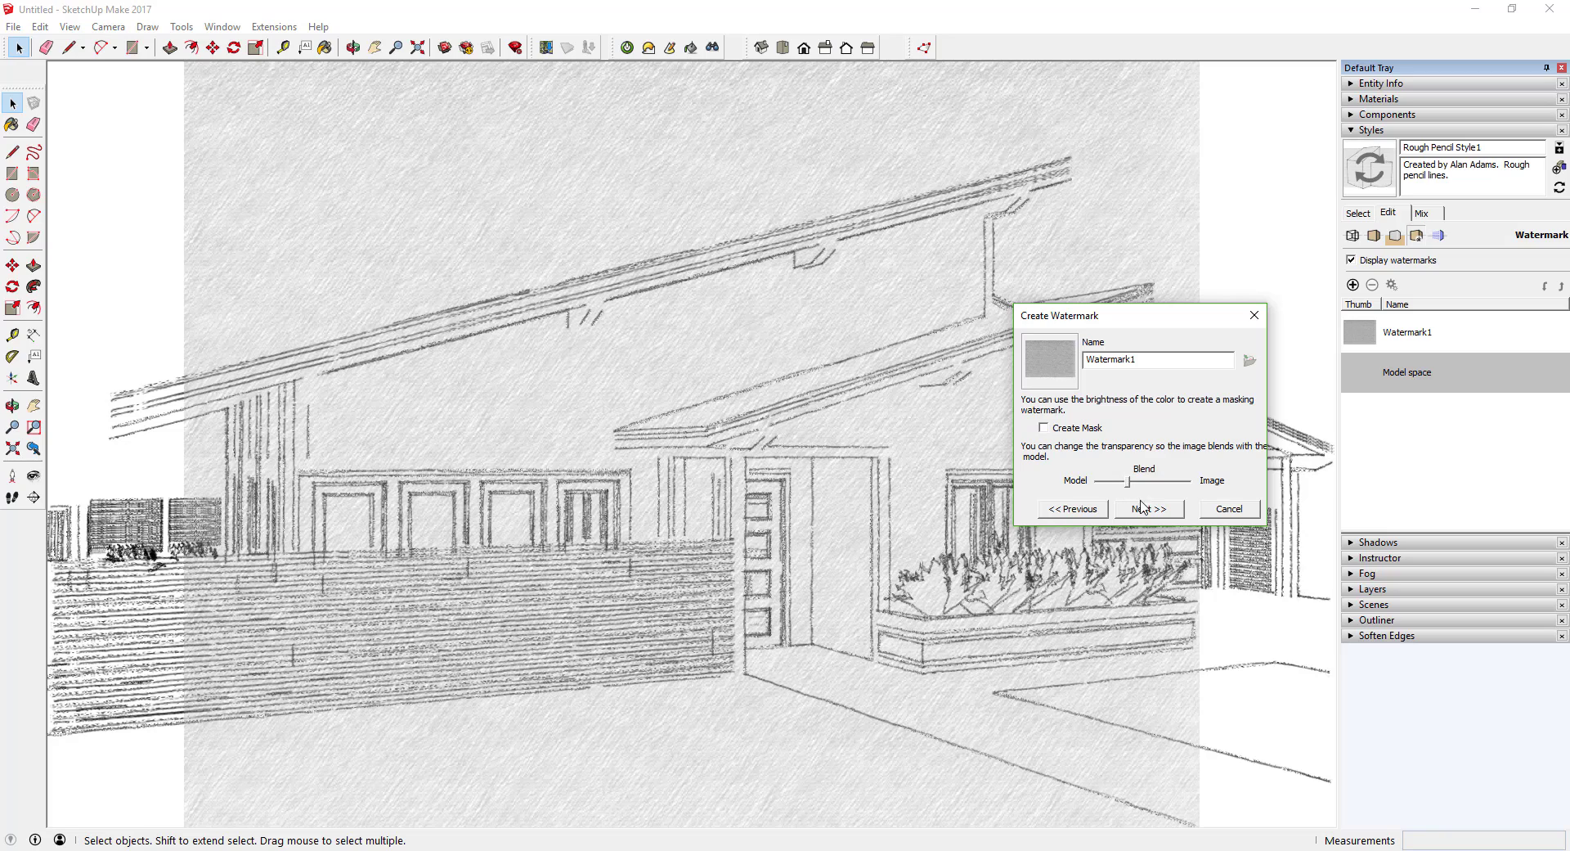
pyautogui.click(1149, 511)
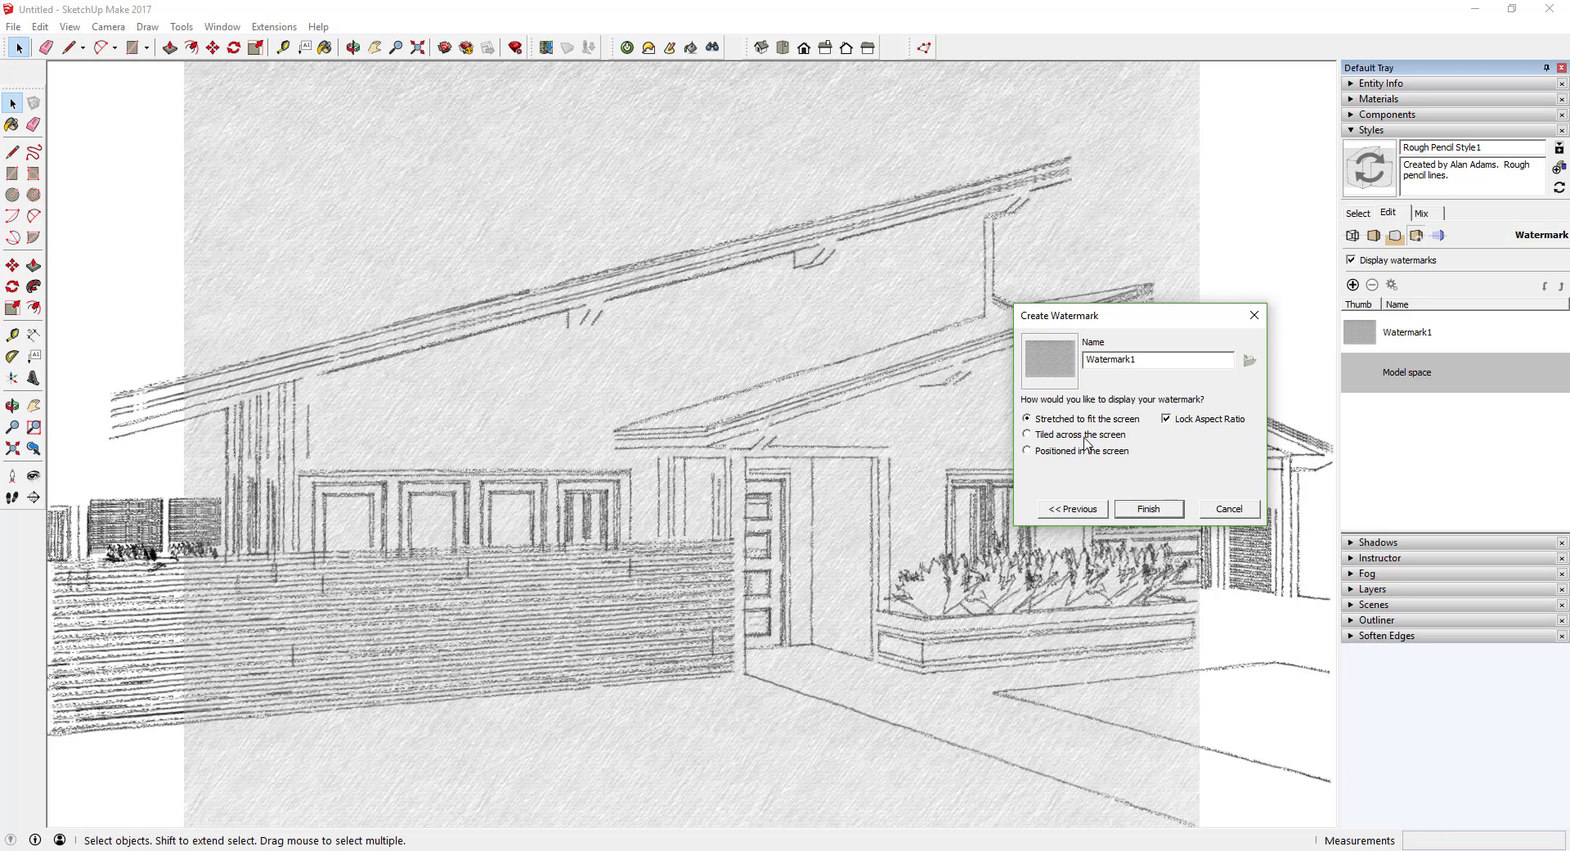
# Step: Keep 'Stretched to fit the screen' with Lock Aspect Ratio unchecked and finish Watermark1
pyautogui.click(1167, 419)
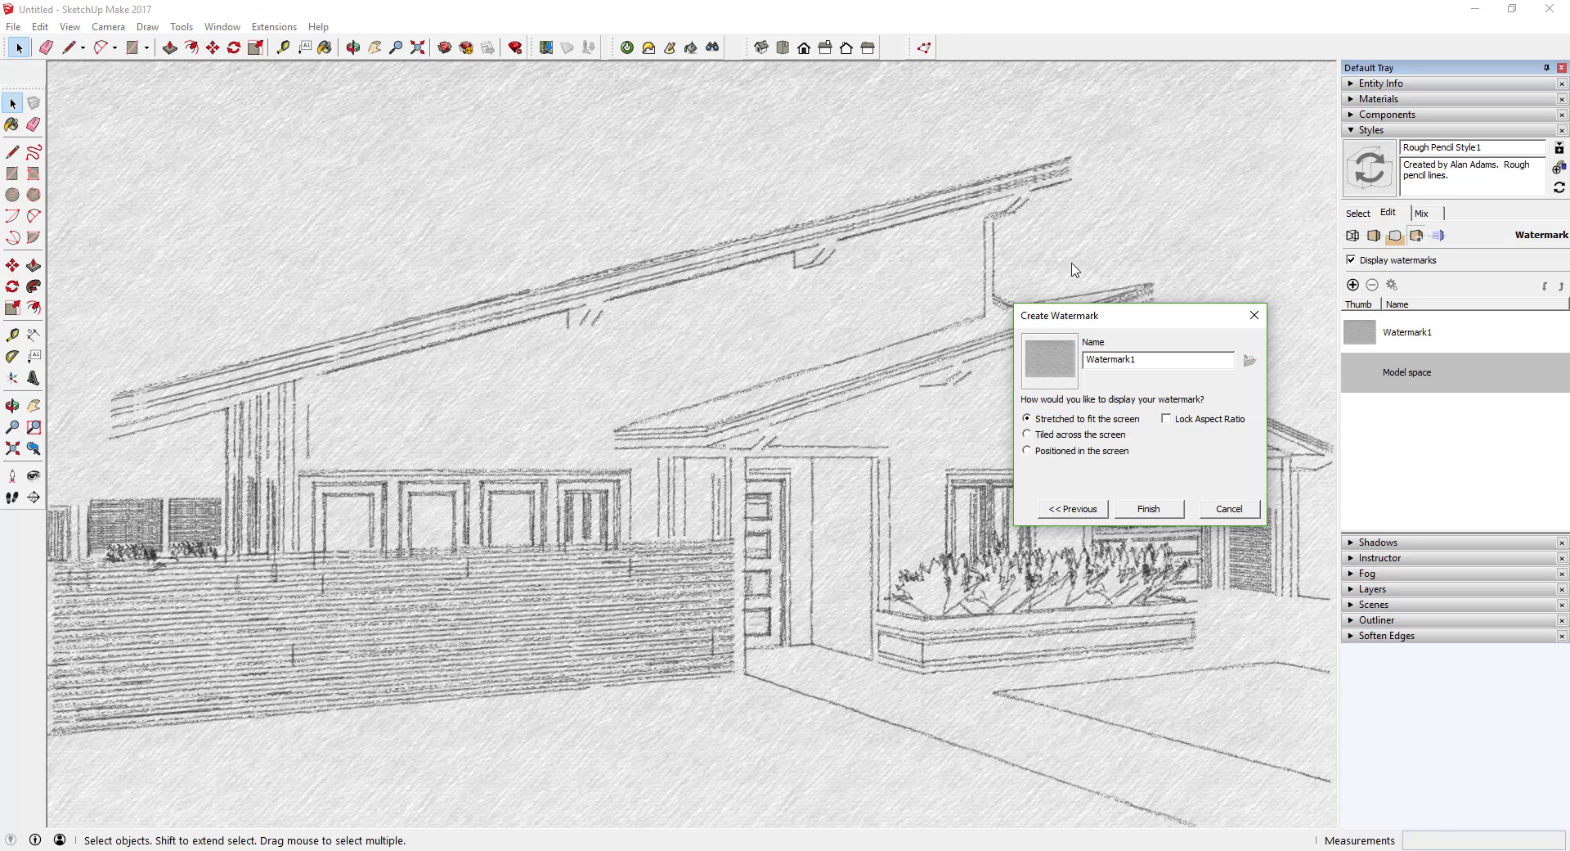
pyautogui.click(1166, 421)
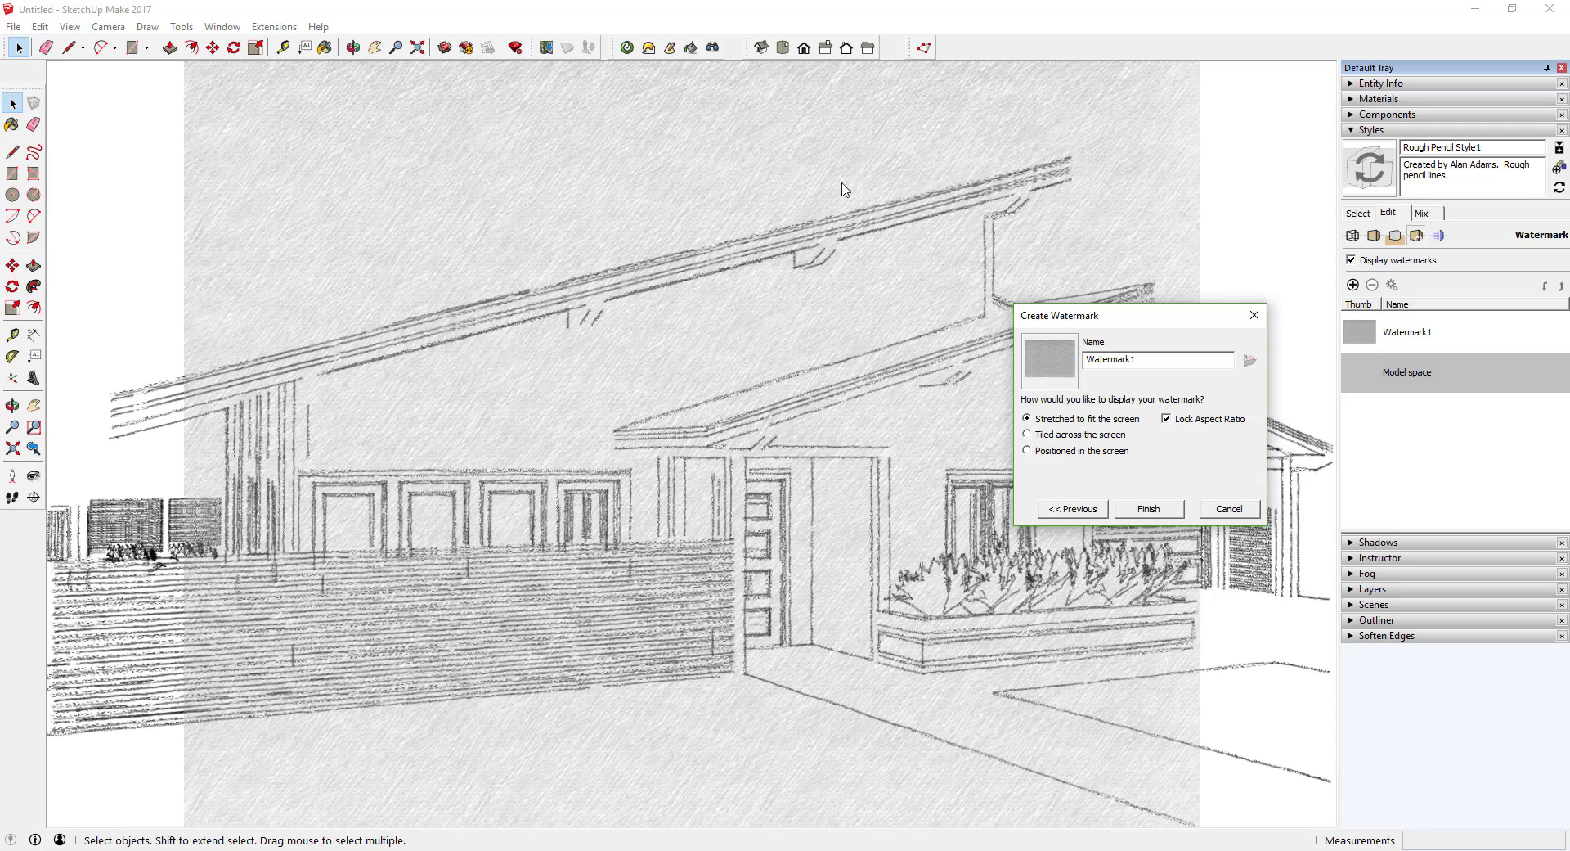
pyautogui.click(1167, 420)
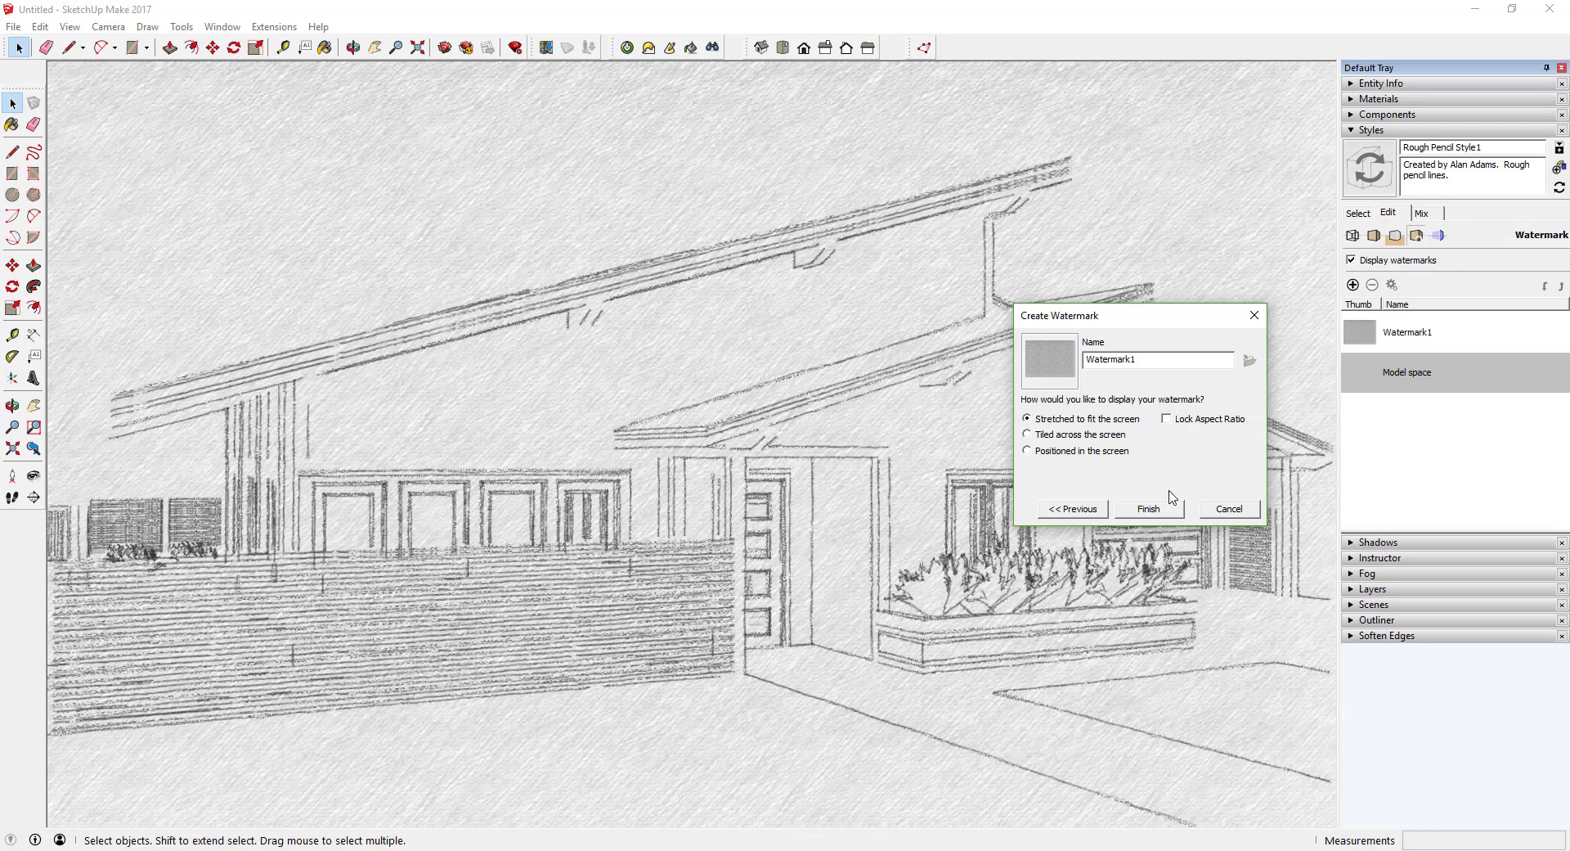
pyautogui.click(1155, 510)
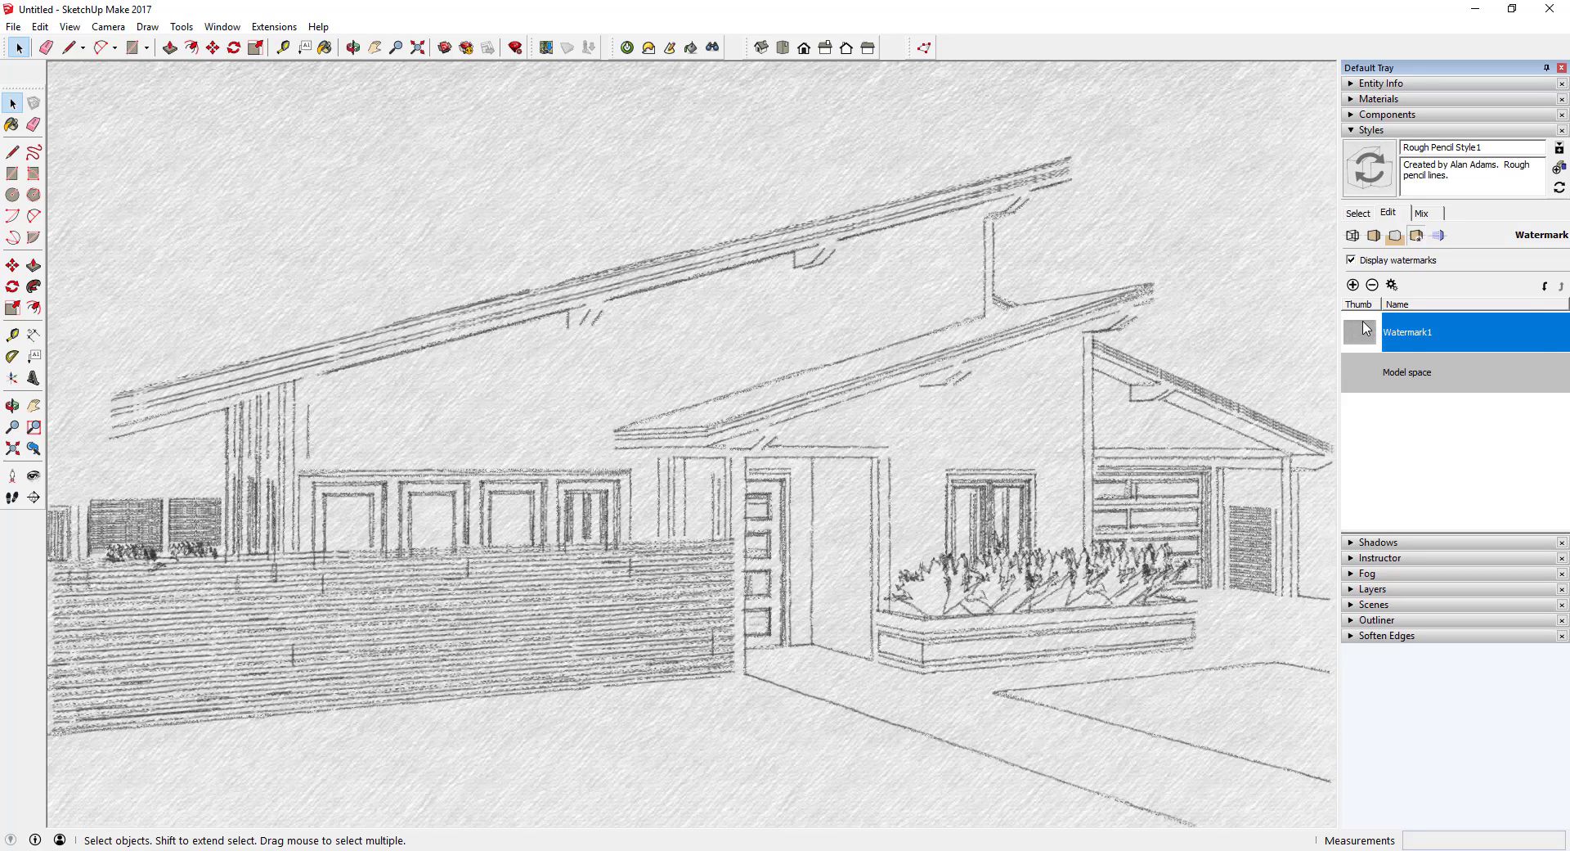
# Step: Edit Watermark1, nudge its blend slightly toward the image, and confirm with OK
pyautogui.click(1397, 292)
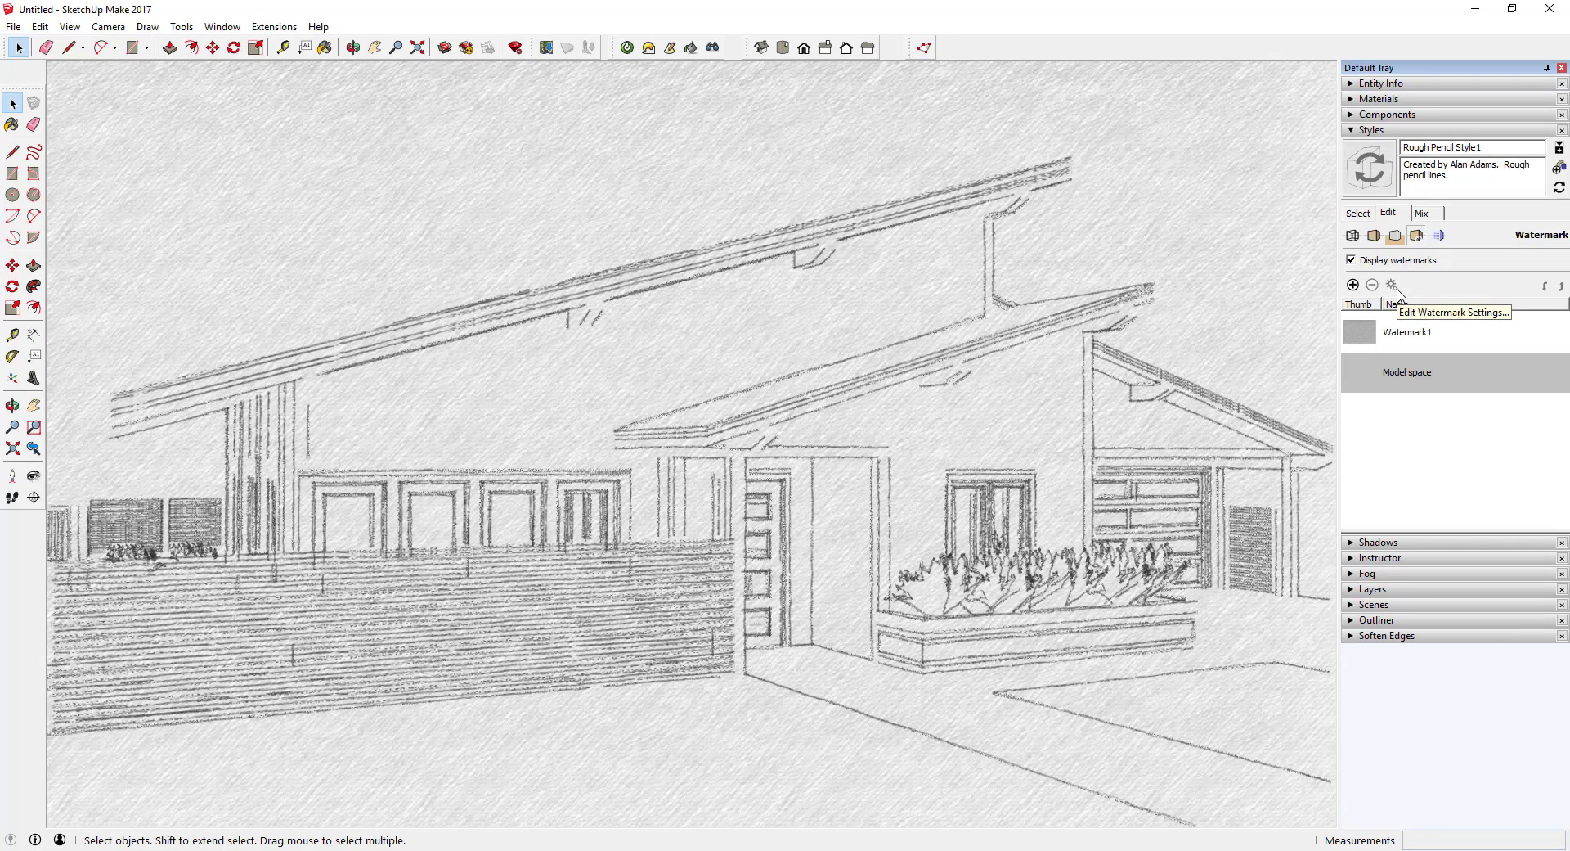
pyautogui.click(1370, 337)
pyautogui.click(1392, 286)
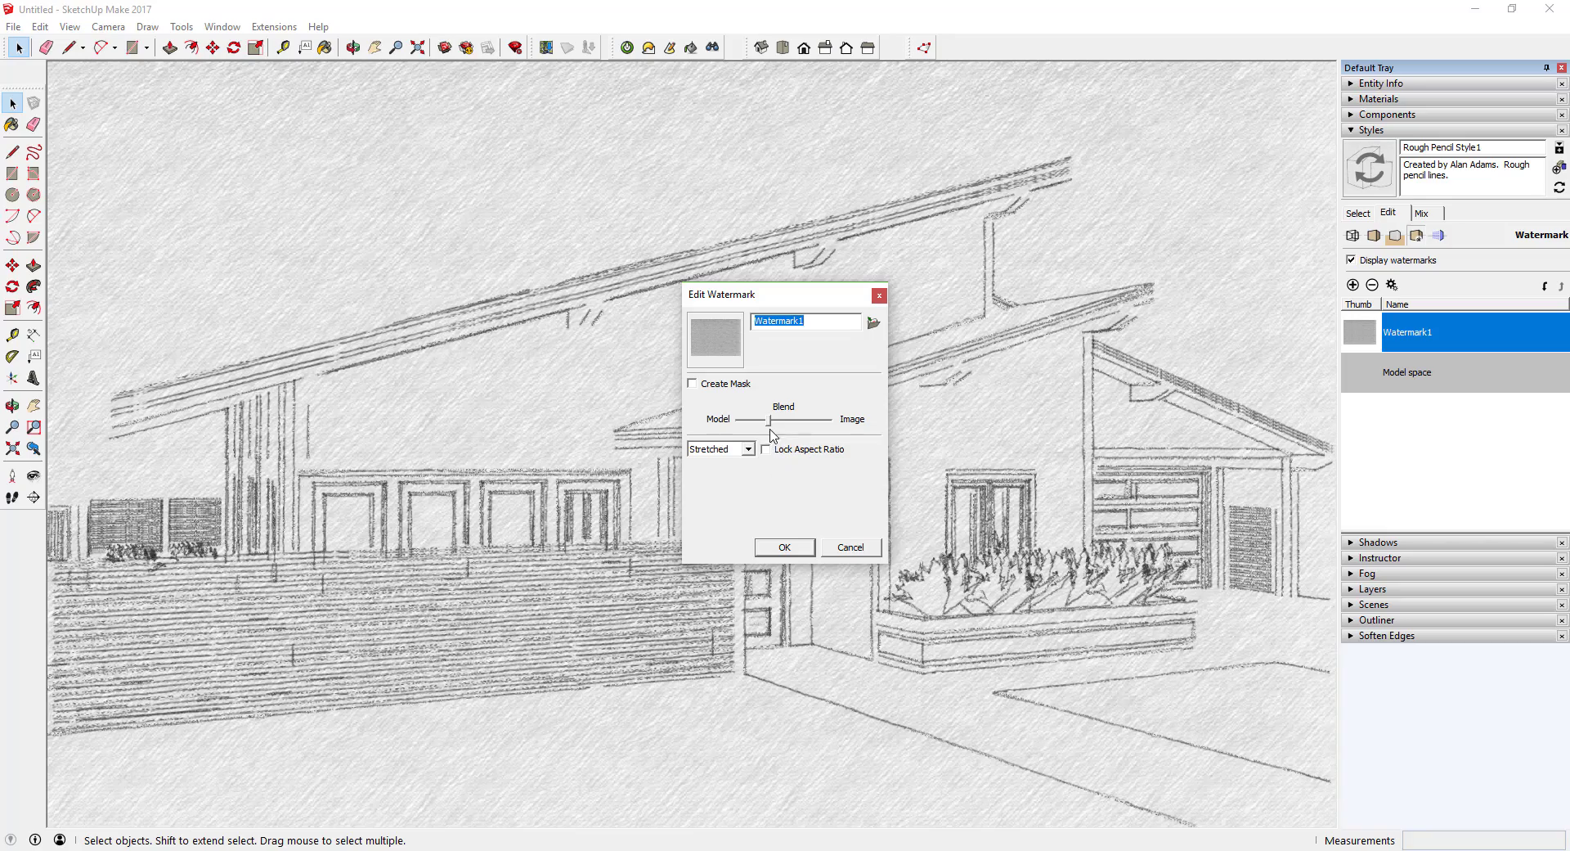
pyautogui.moveTo(771, 426); pyautogui.dragTo(790, 428)
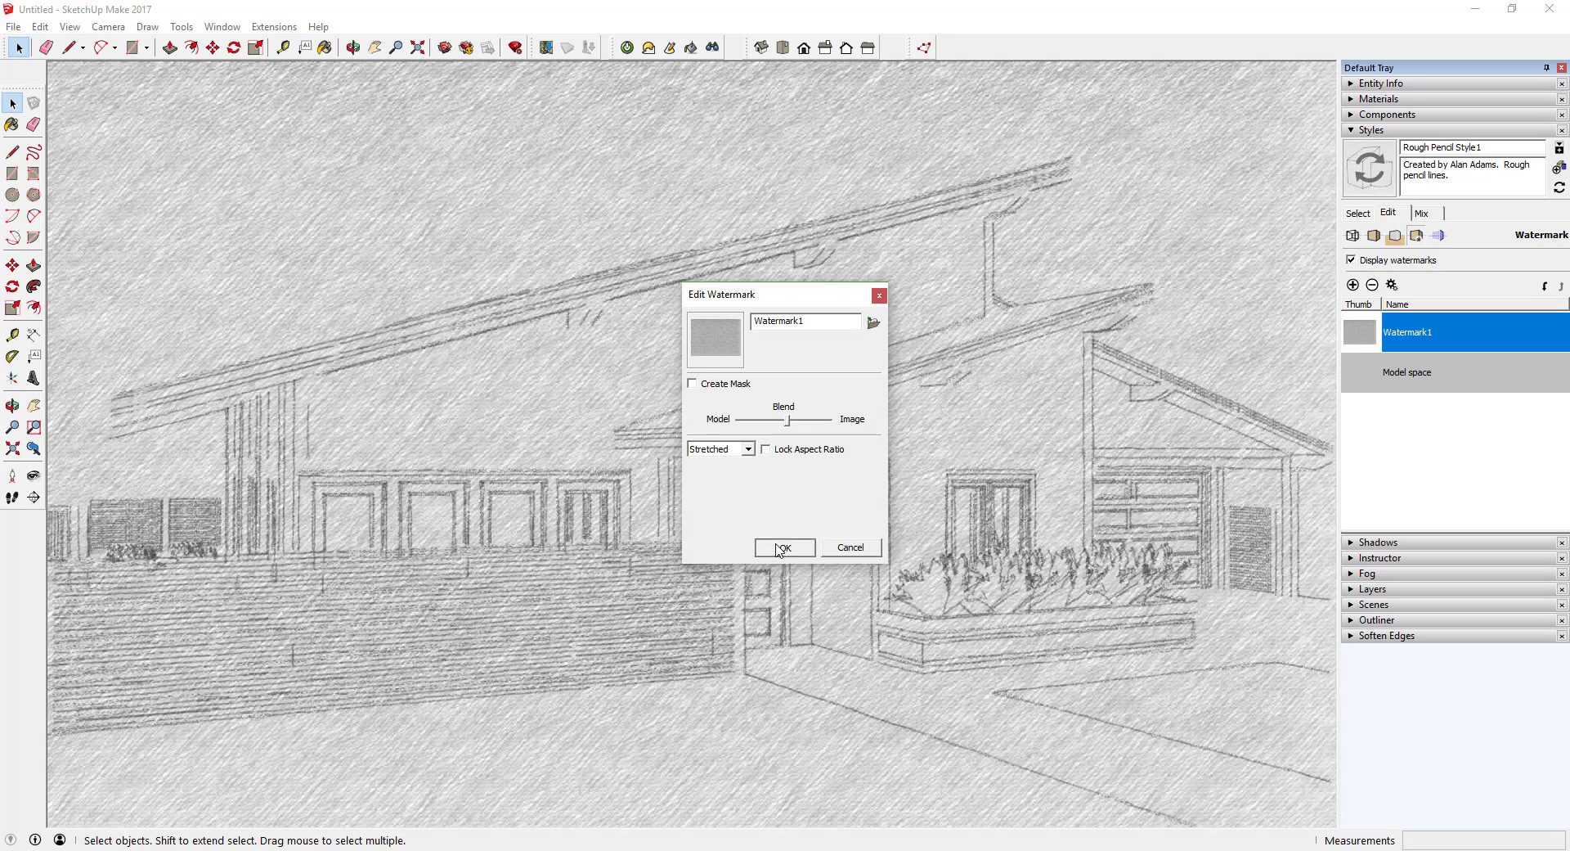
pyautogui.click(784, 547)
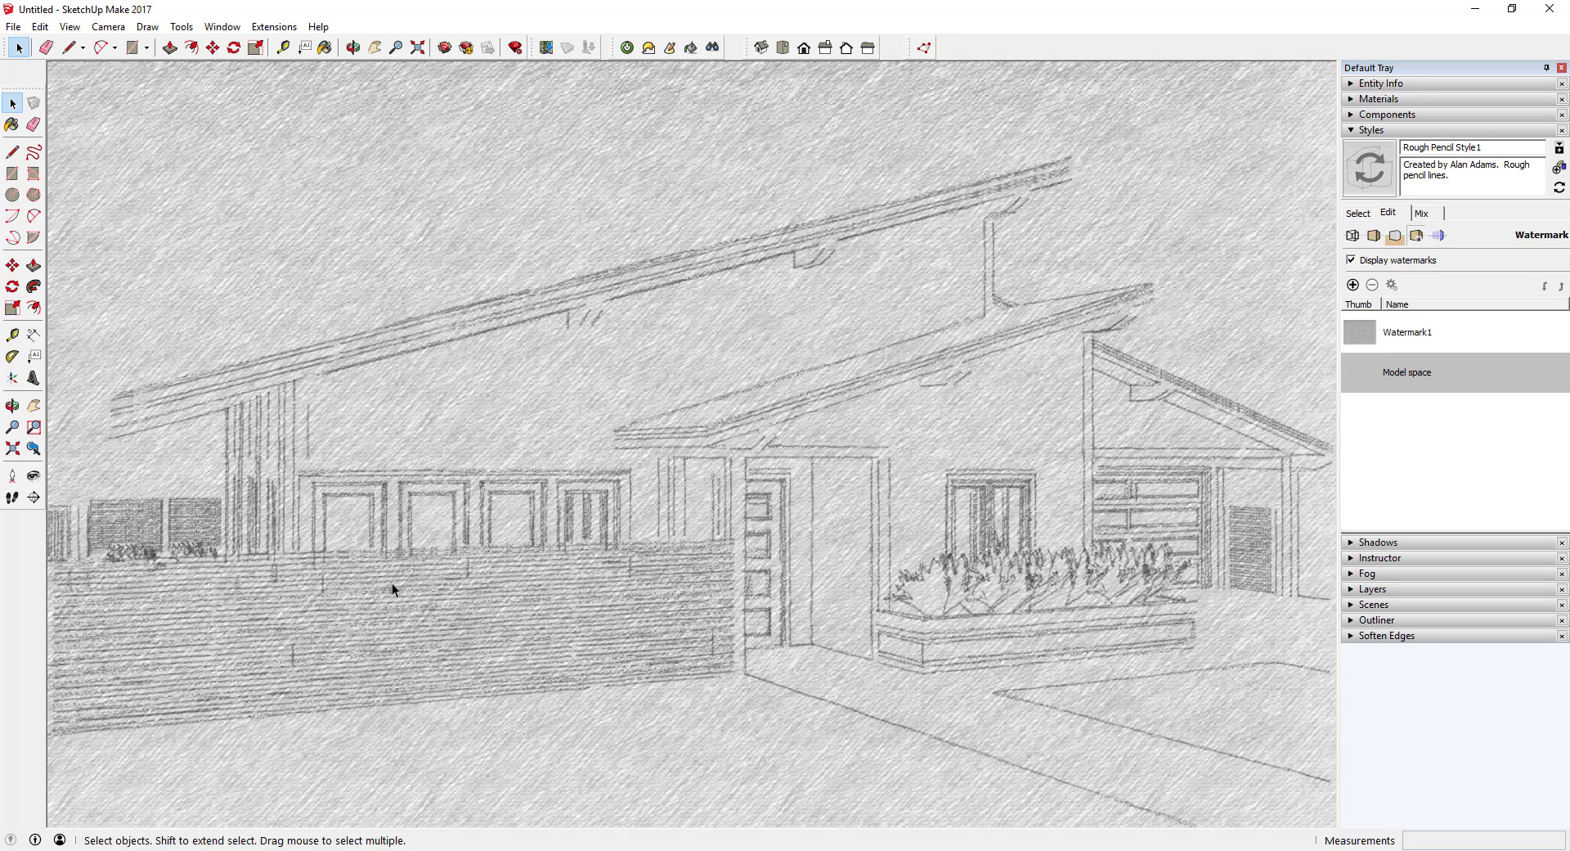
# Step: Re-edit Watermark1, shift the blend back a little toward the model, and confirm
pyautogui.click(1392, 328)
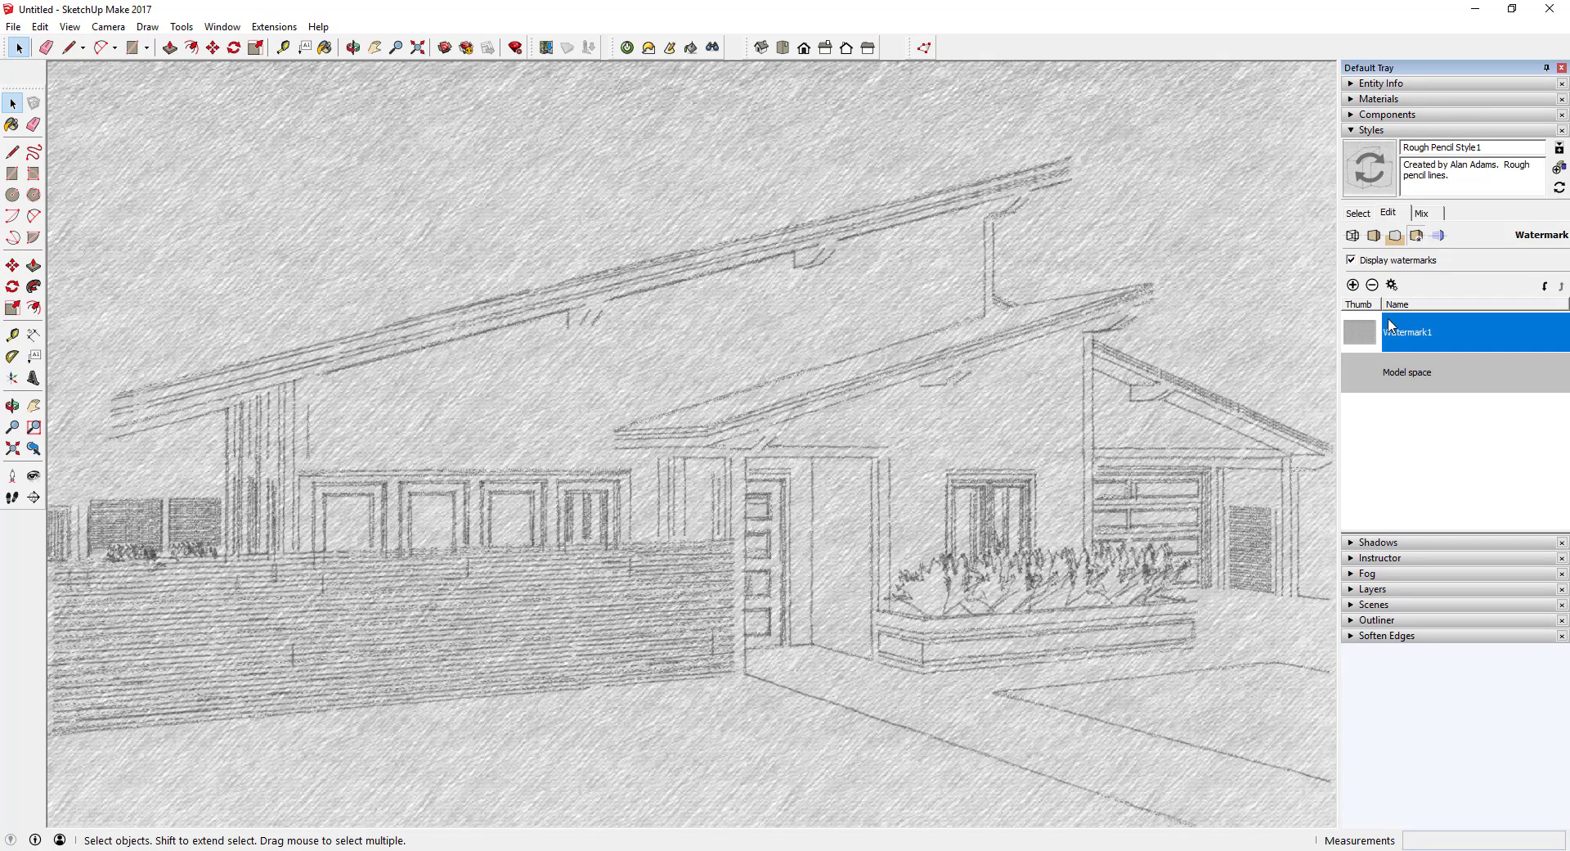
pyautogui.click(1392, 285)
pyautogui.moveTo(790, 419); pyautogui.dragTo(779, 421)
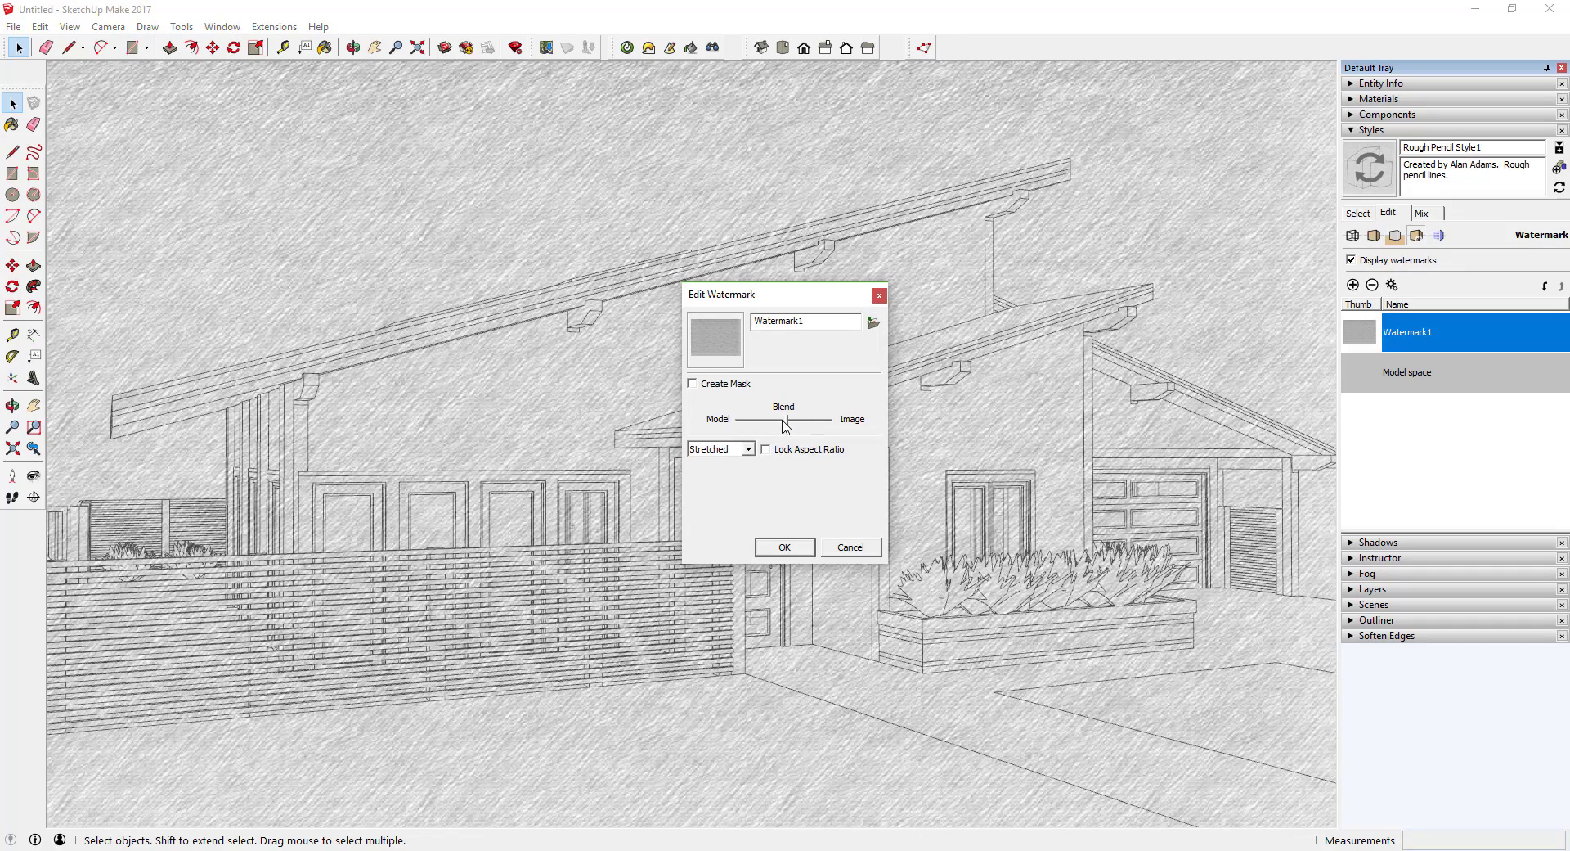
pyautogui.click(784, 547)
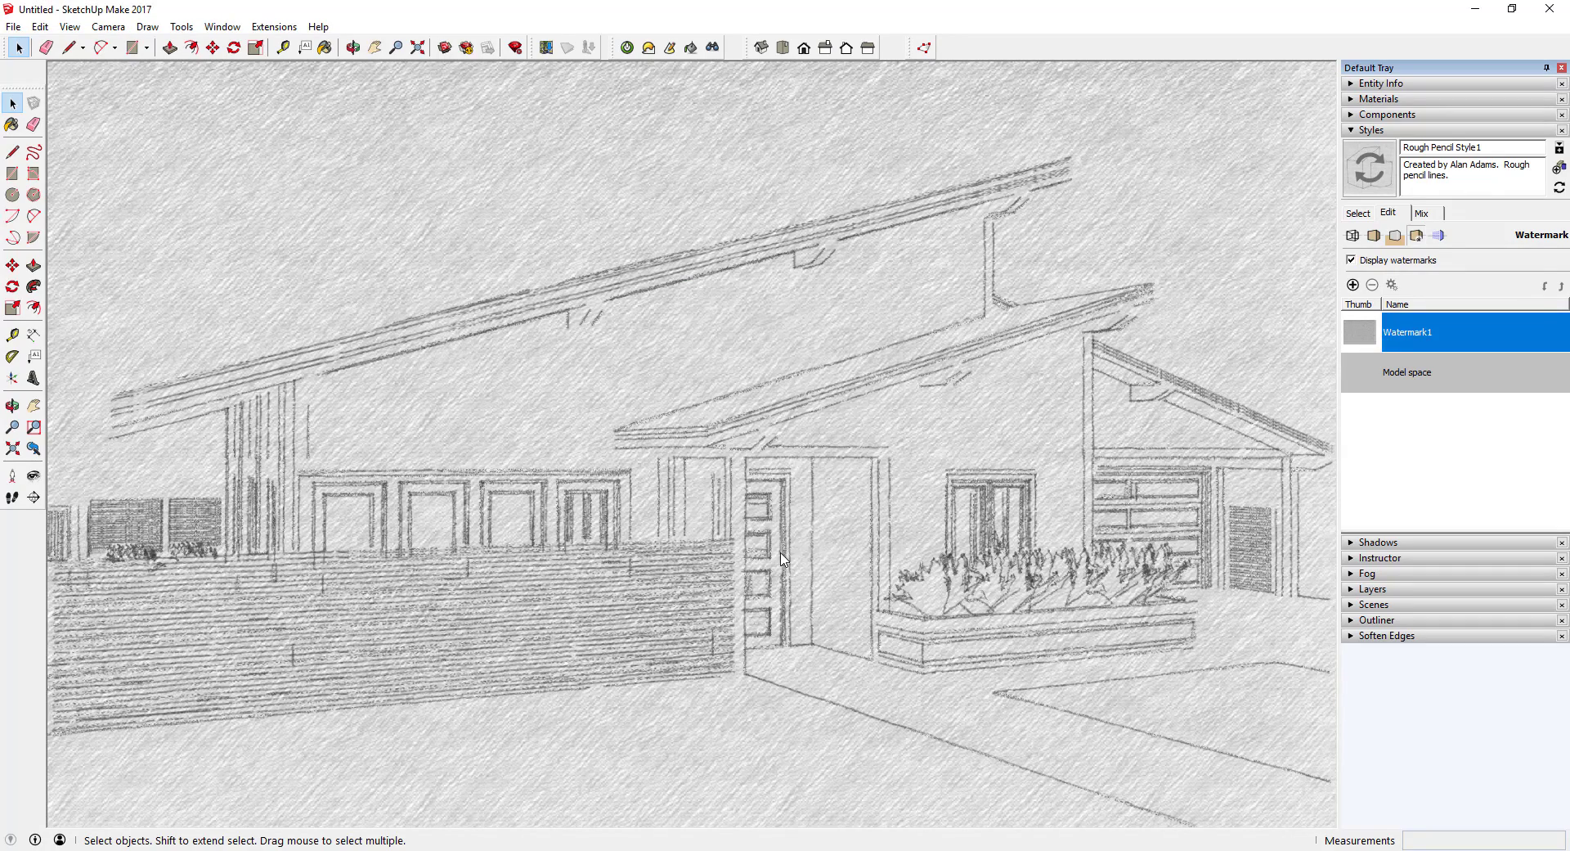
pyautogui.click(1377, 174)
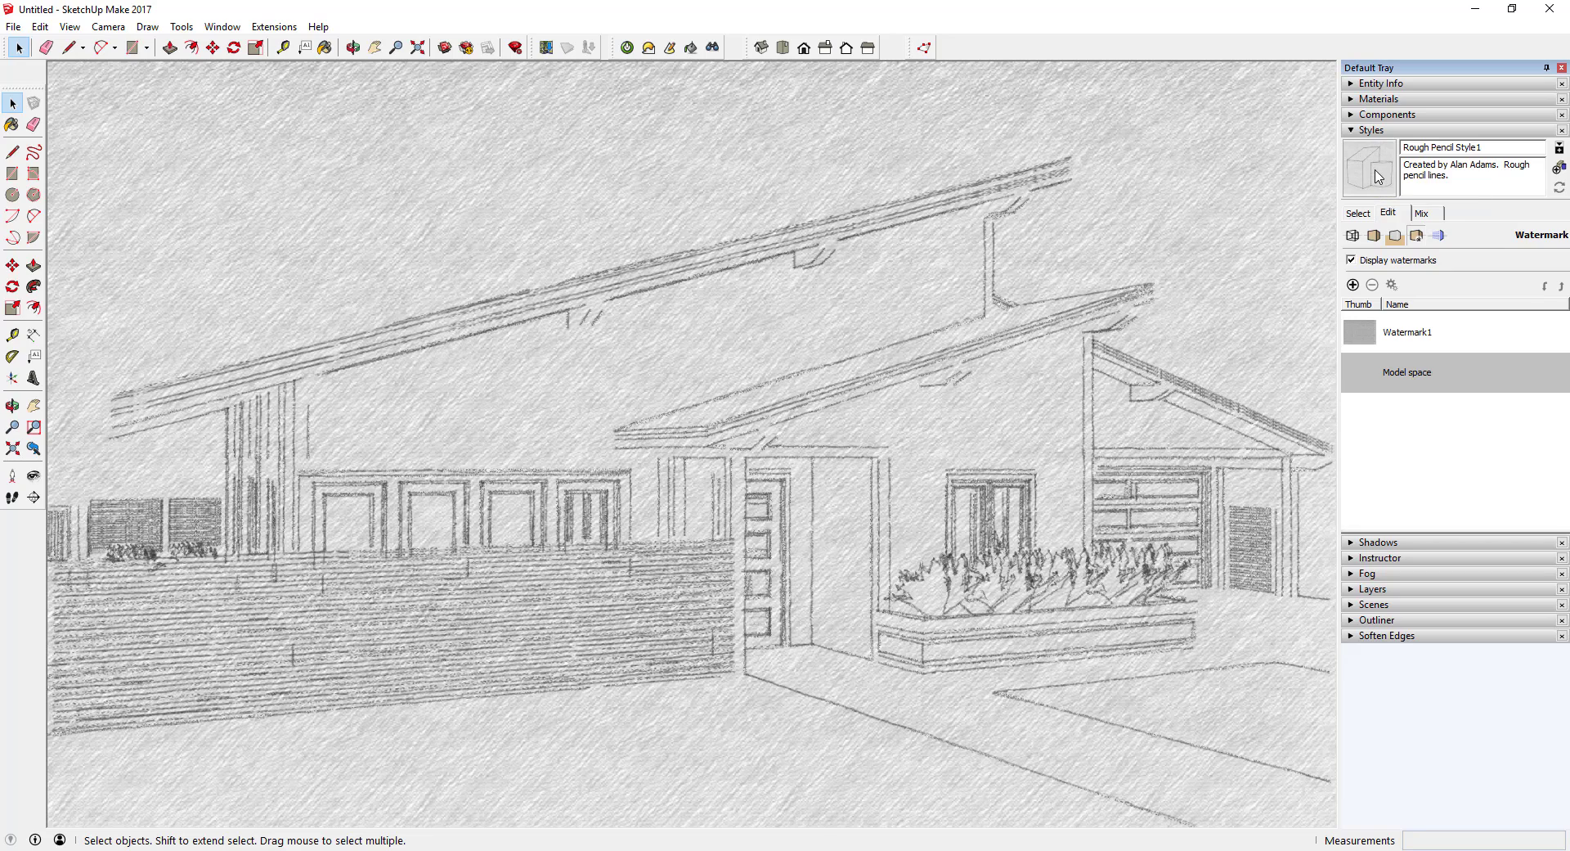